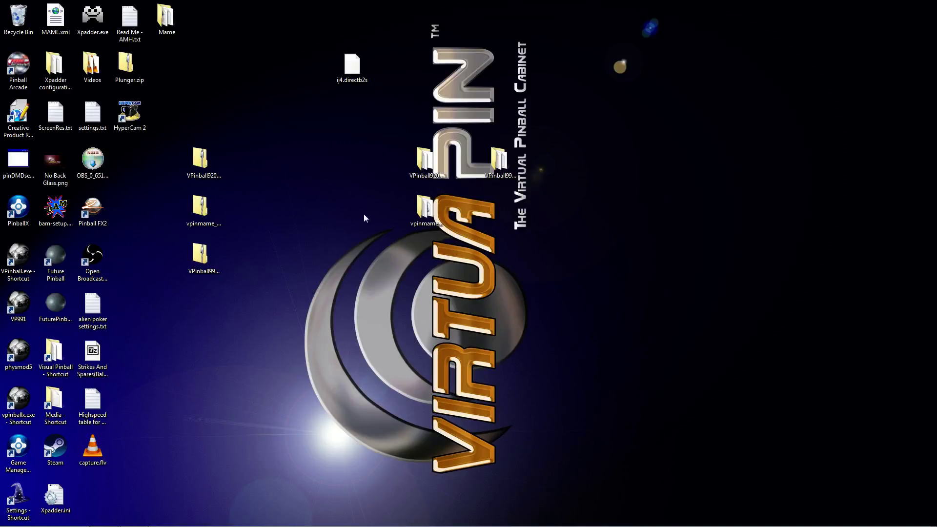
Move the extracted VPinball920_Full folder on the desktop closer to its zip archive
left_click(434, 169)
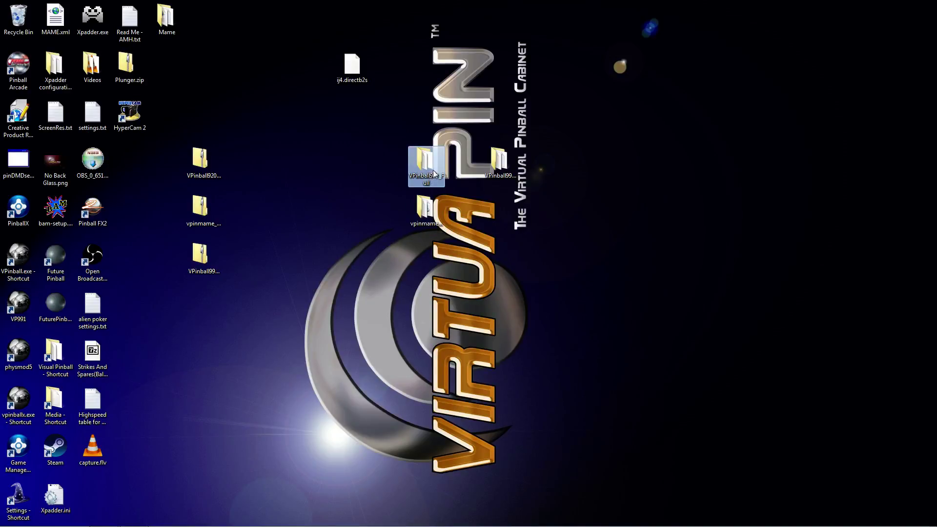
left_click_drag(440, 159, 330, 159)
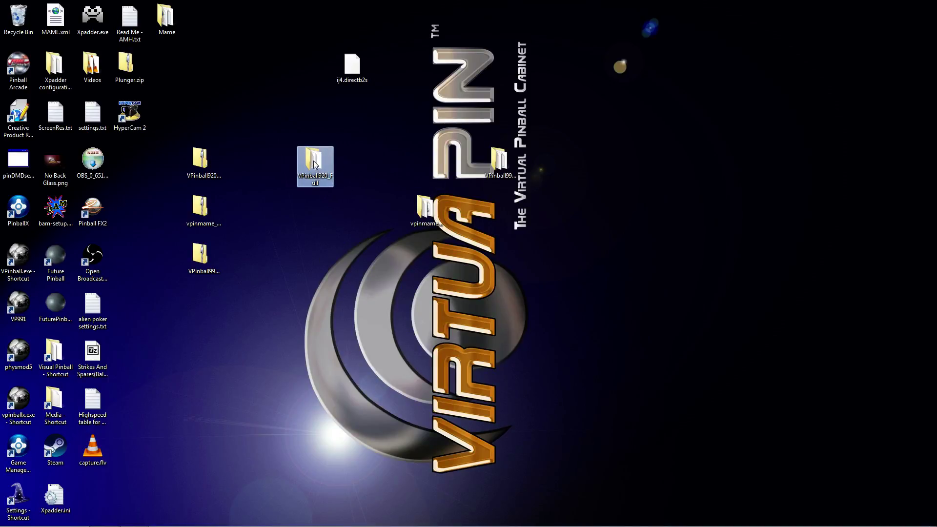
Launch Visual Pinball from the VPinball.exe shortcut, check its version in the About information, and close the program
right_click(15, 253)
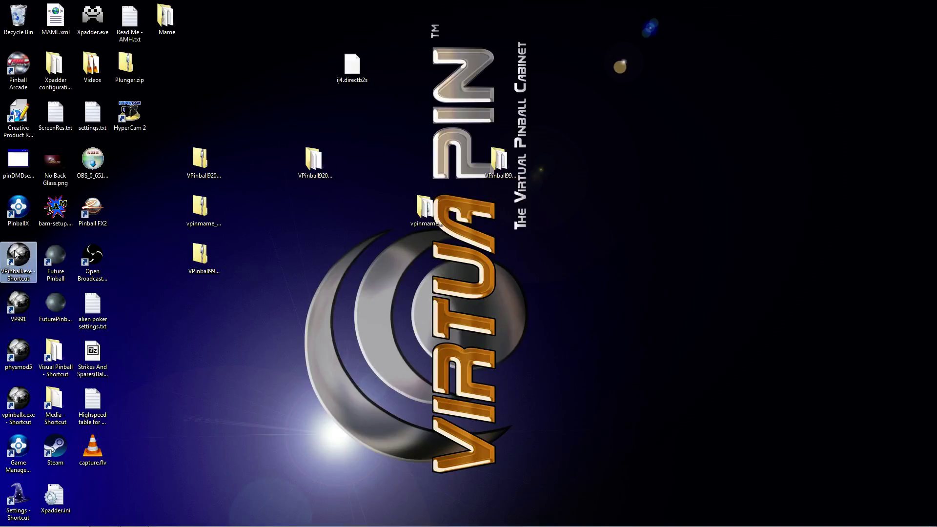
left_click(35, 257)
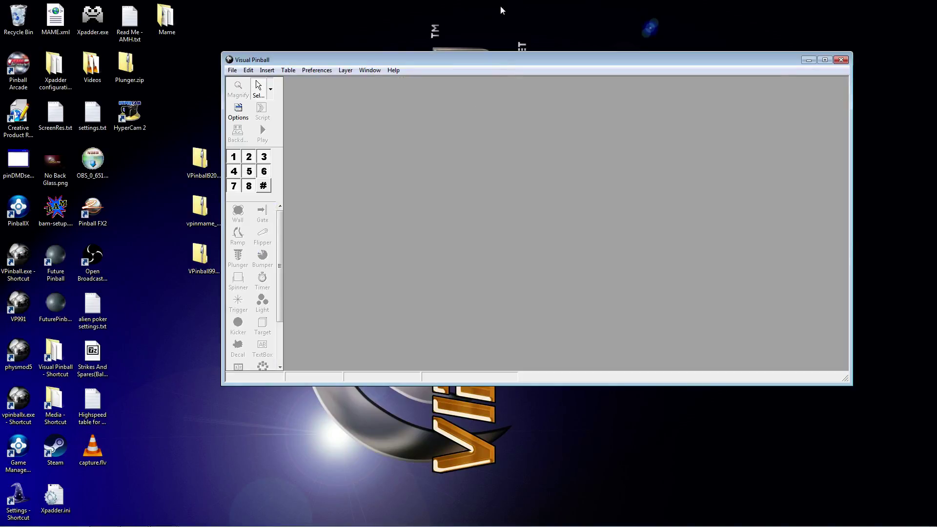
left_click(389, 71)
left_click(405, 82)
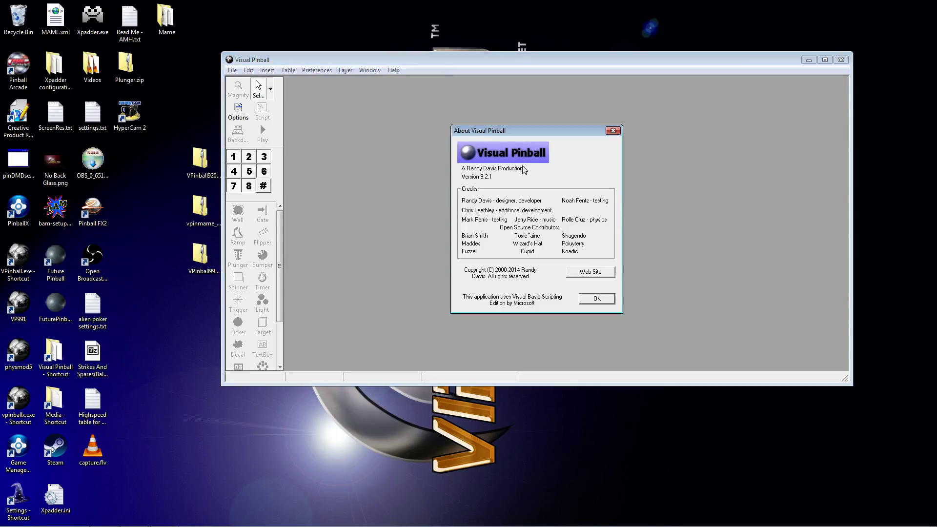
left_click(613, 131)
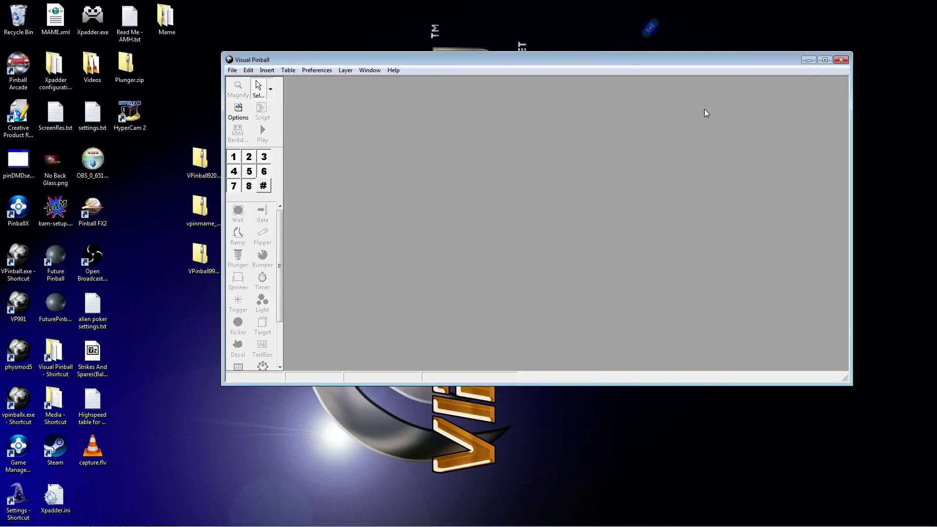
left_click(842, 60)
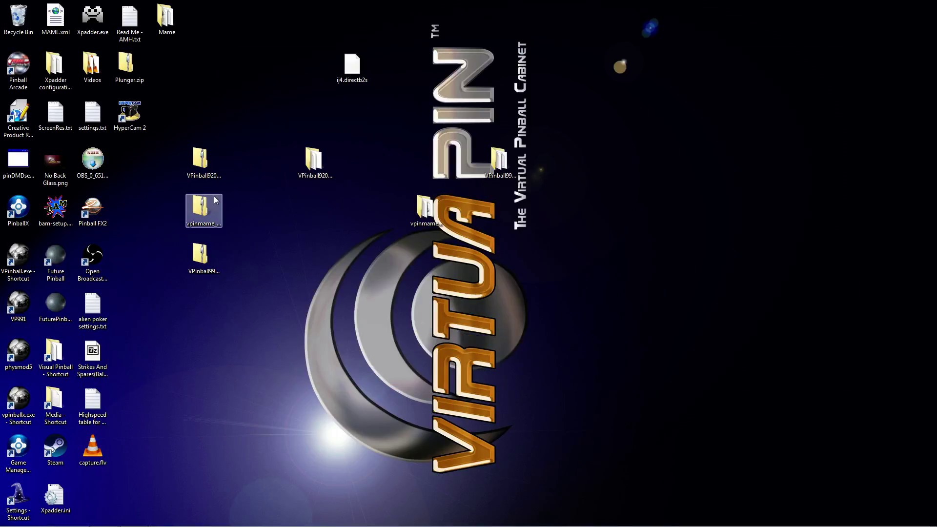
Open the VPinball920_Full folder to look over its setup files, and close it again
double_click(312, 157)
left_click_drag(486, 104, 493, 68)
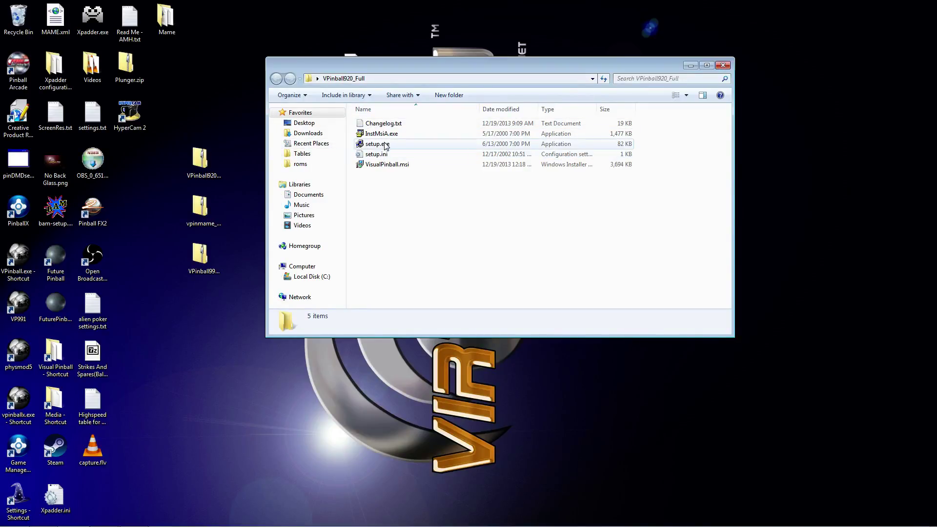
left_click(723, 65)
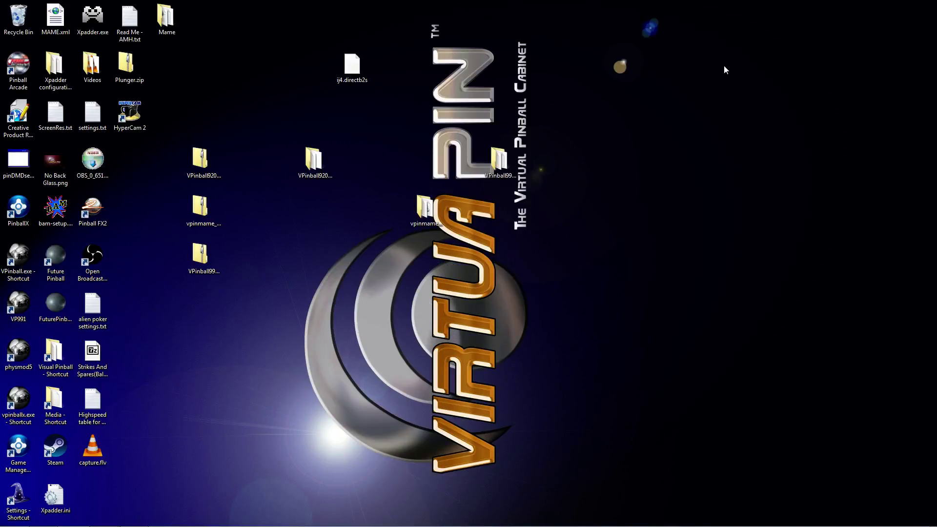
Move the vpinmame_cabinet_2.5 folder closer to its archive on the desktop, and open it to look through its contents
left_click_drag(418, 207, 382, 204)
double_click(382, 204)
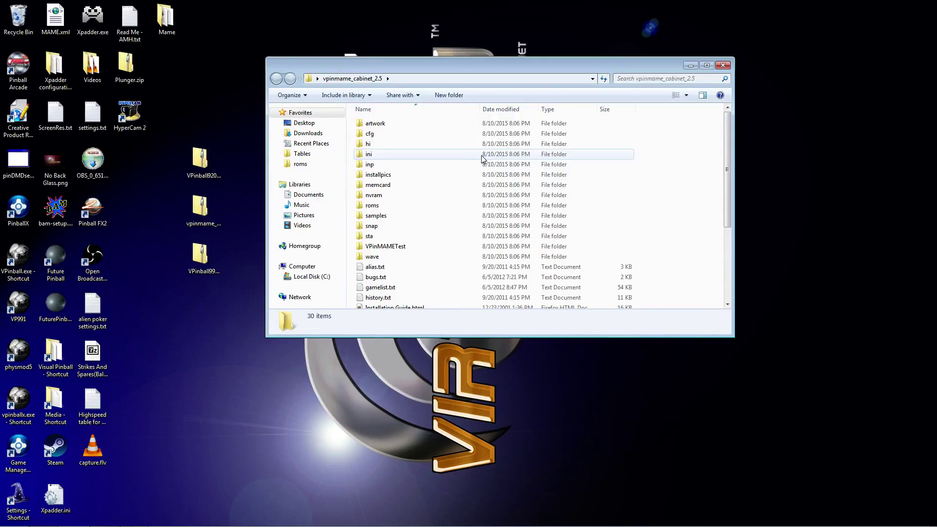
scroll(476, 152, "down", 4)
scroll(454, 166, "up", 3)
scroll(446, 186, "down", 3)
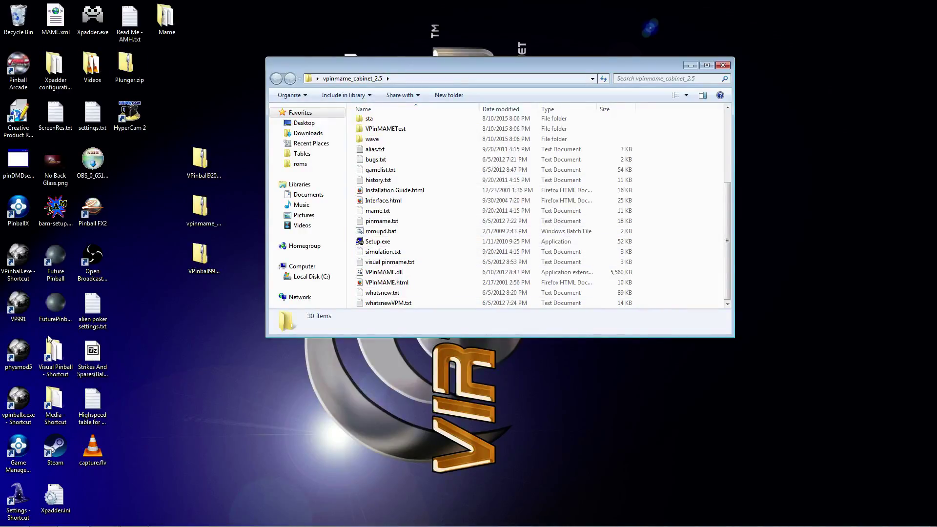
Open the installed Visual Pinball folder beside the other window and point out the Physmod, Visual Pinball V10 and Visual Pinball V99 folders
double_click(55, 359)
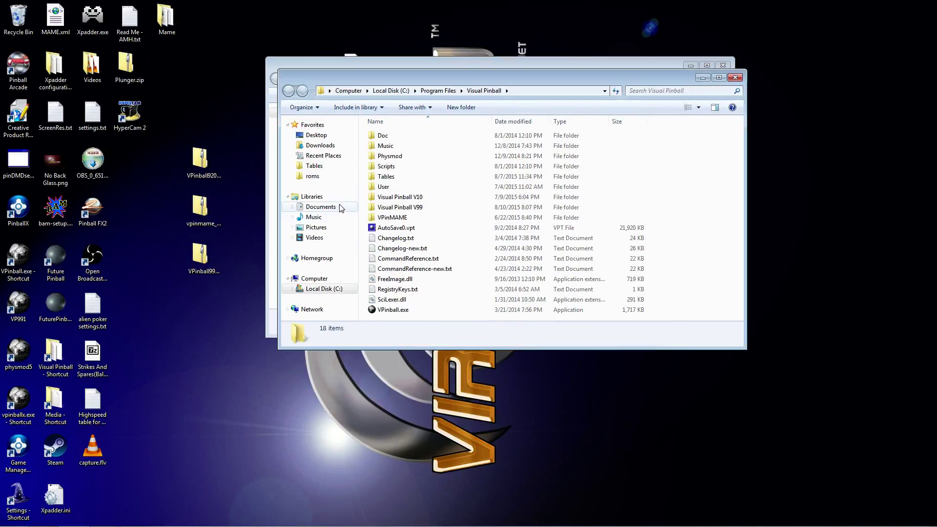
left_click_drag(511, 78, 722, 28)
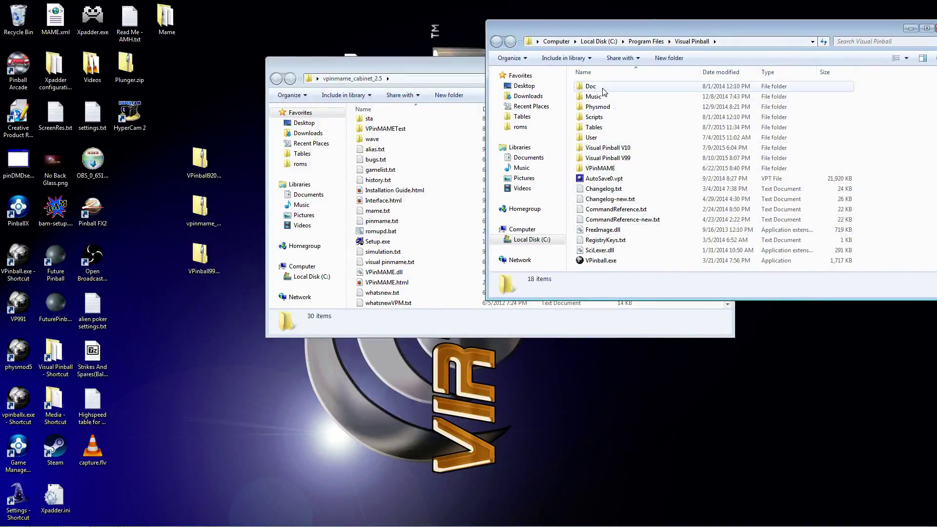
left_click(605, 110)
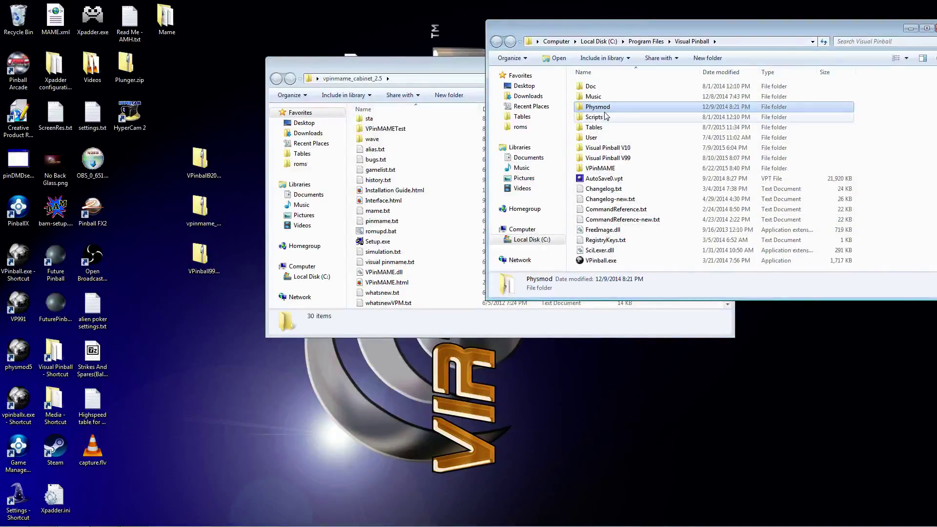
left_click(607, 149, "ctrl")
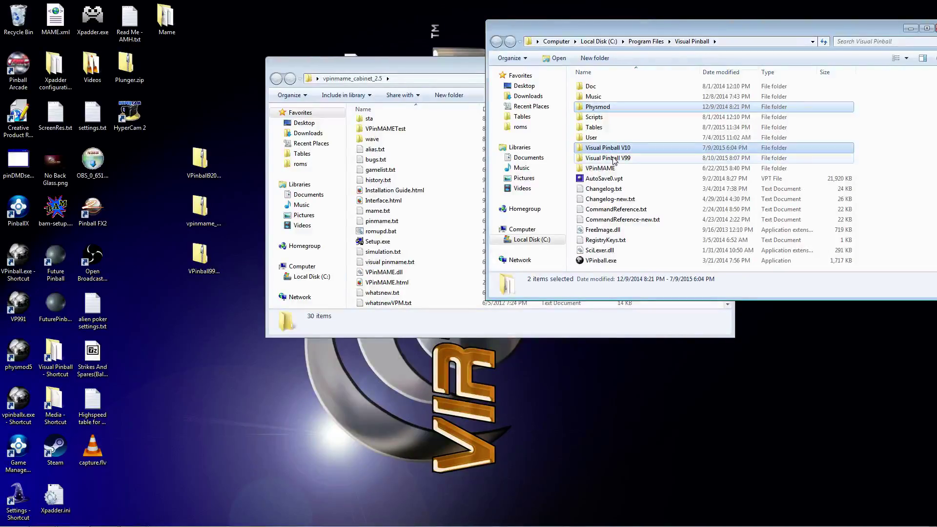
left_click(614, 159, "ctrl")
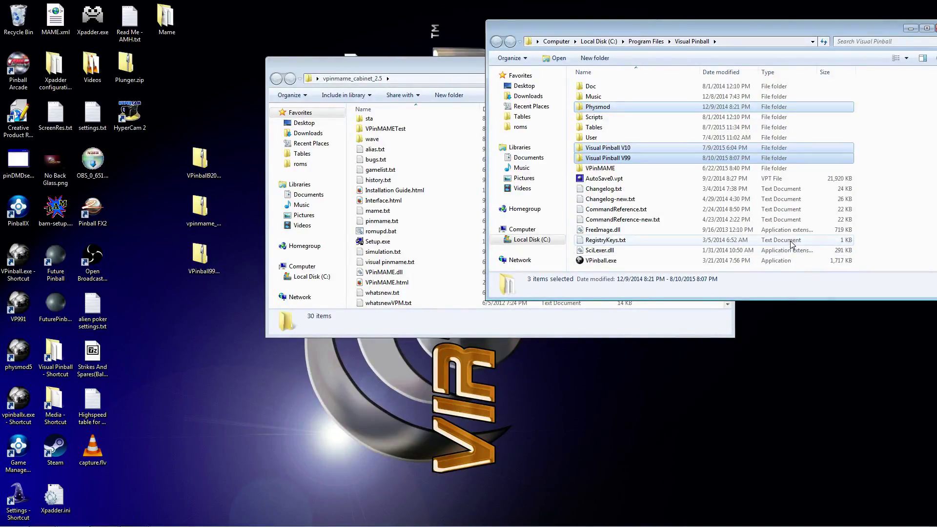
left_click(614, 210)
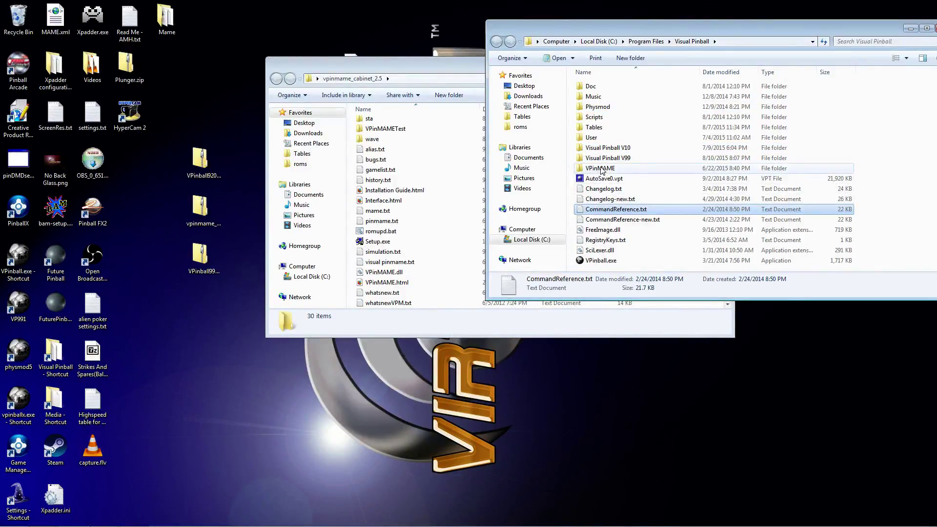
Compare the vpinmame_cabinet_2.5 contents with the installed VPinMAME folder by showing both windows side by side
left_click_drag(400, 68, 384, 287)
left_click(389, 207)
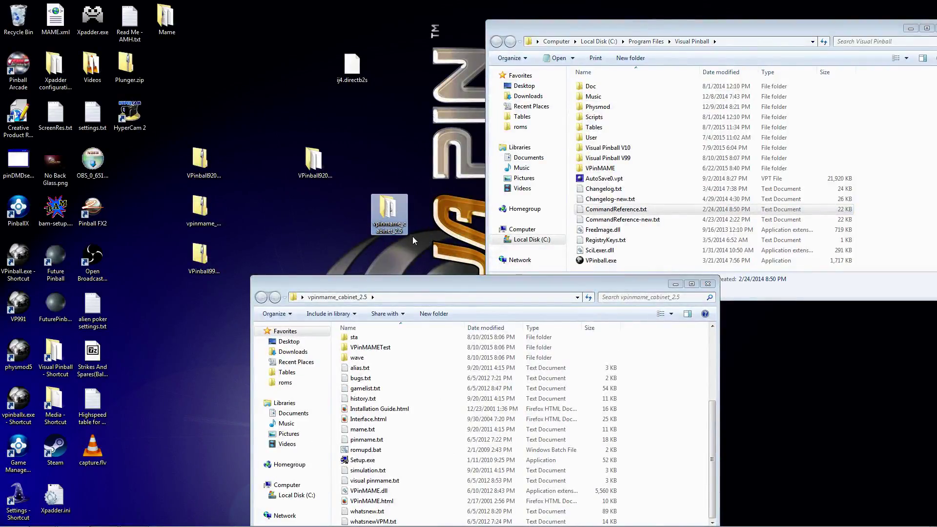
left_click_drag(435, 282, 245, 35)
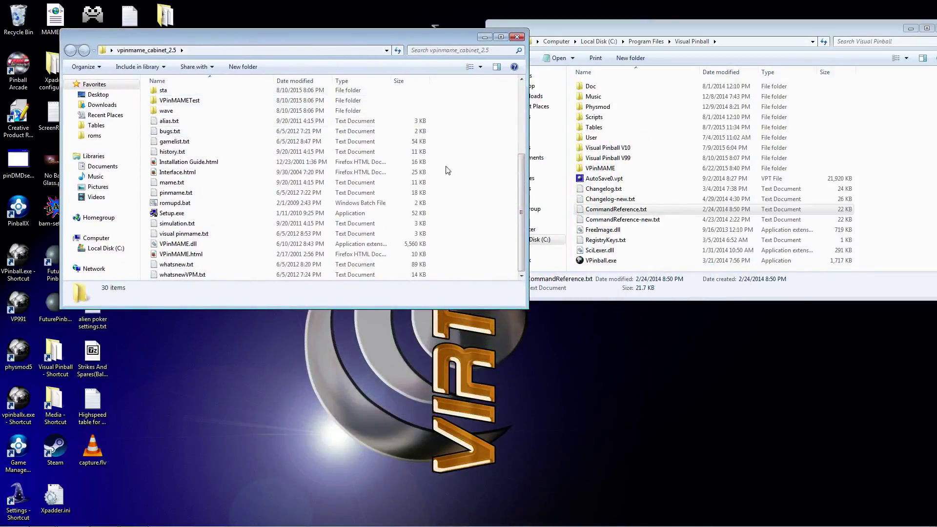
double_click(600, 168)
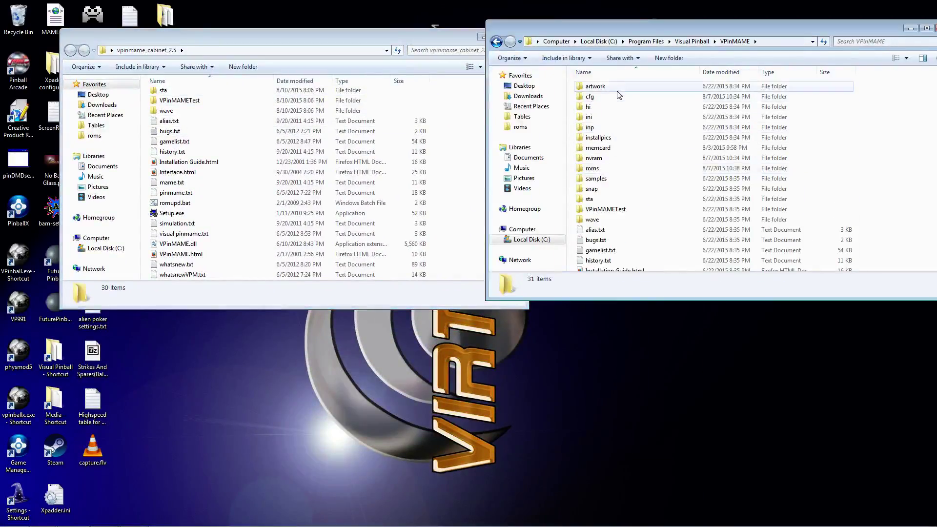
left_click(211, 91)
scroll(217, 147, "up", 4)
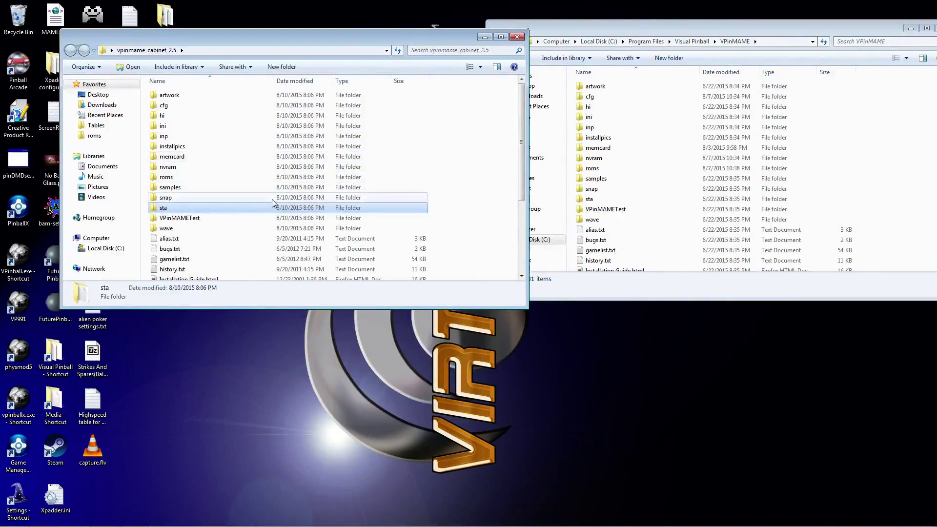
scroll(273, 203, "down", 2)
scroll(215, 246, "down", 1)
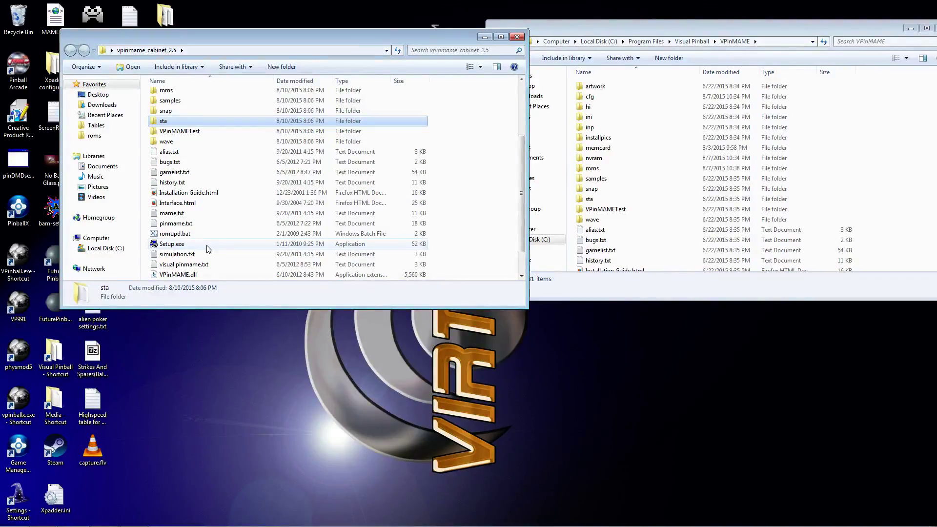
Close the vpinmame_cabinet_2.5 window, and return to the Visual Pinball folder with Visual Pinball V99 selected
left_click(511, 37)
left_click(497, 42)
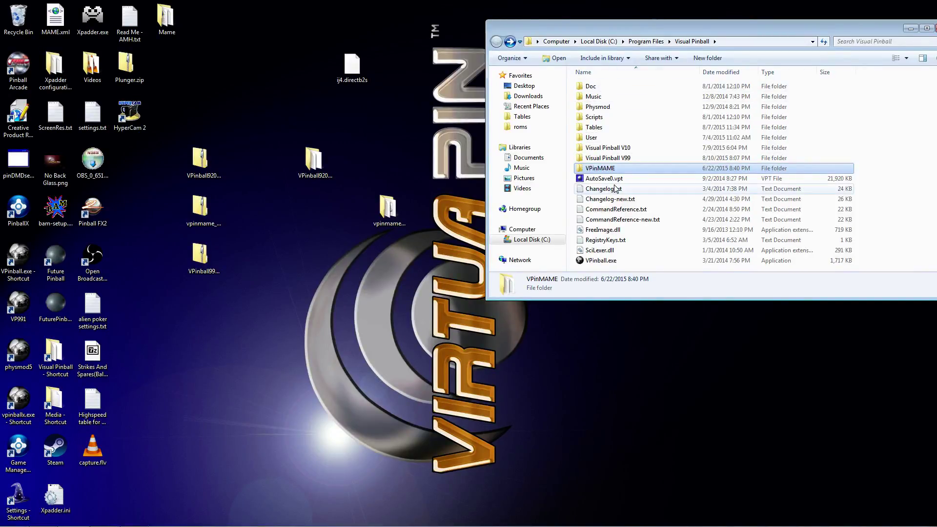
left_click(606, 161)
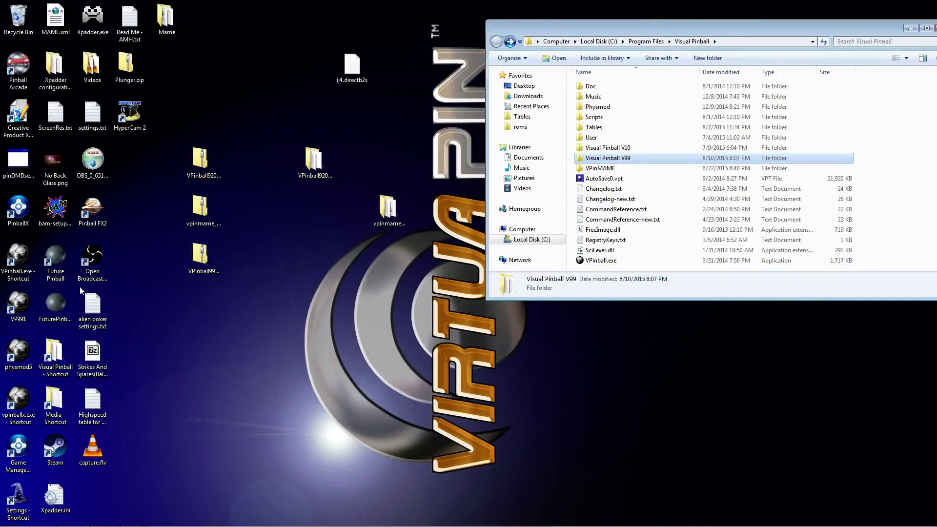
Launch Visual Pinball from the VP991 shortcut, check its version in the About information, and close the program
double_click(20, 305)
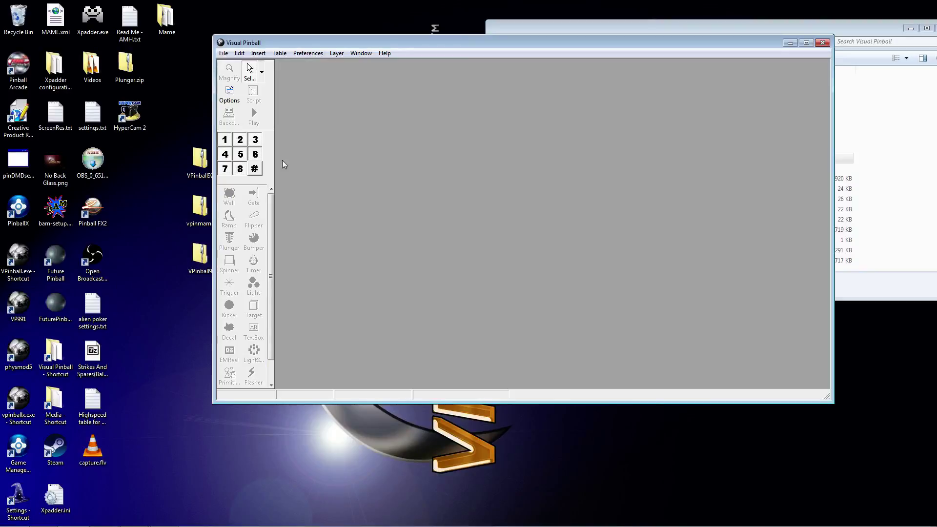
left_click(384, 53)
left_click(391, 73)
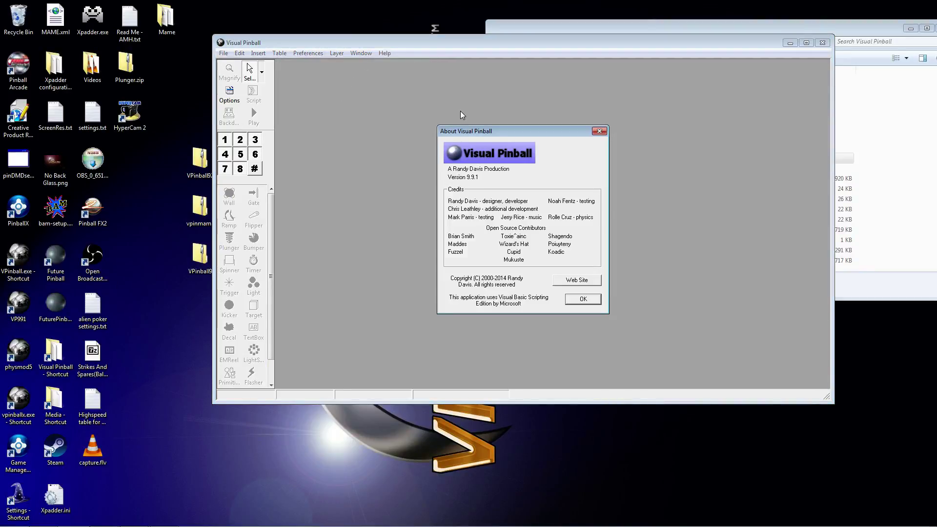
left_click(600, 130)
left_click(823, 42)
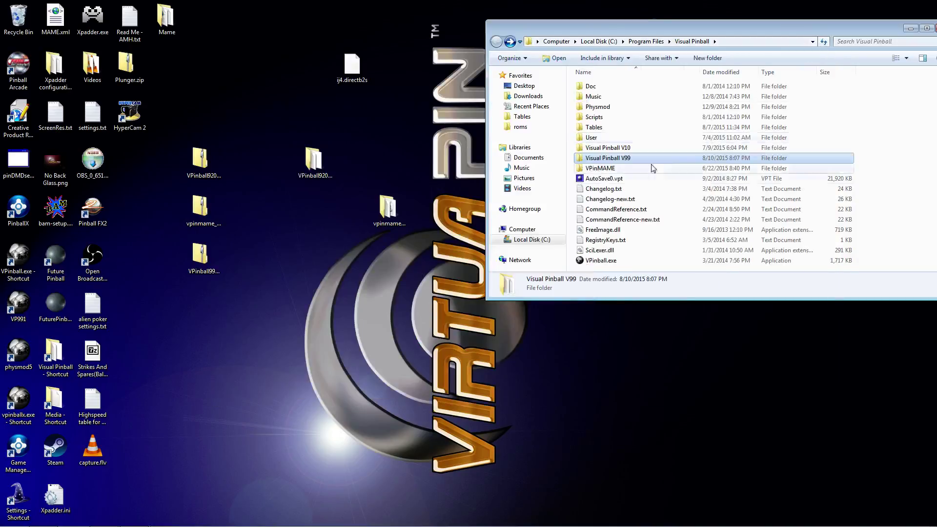
Open the Visual Pinball V99 folder and shift its window to uncover the extracted VPinball991_Minimal folder on the desktop
double_click(606, 159)
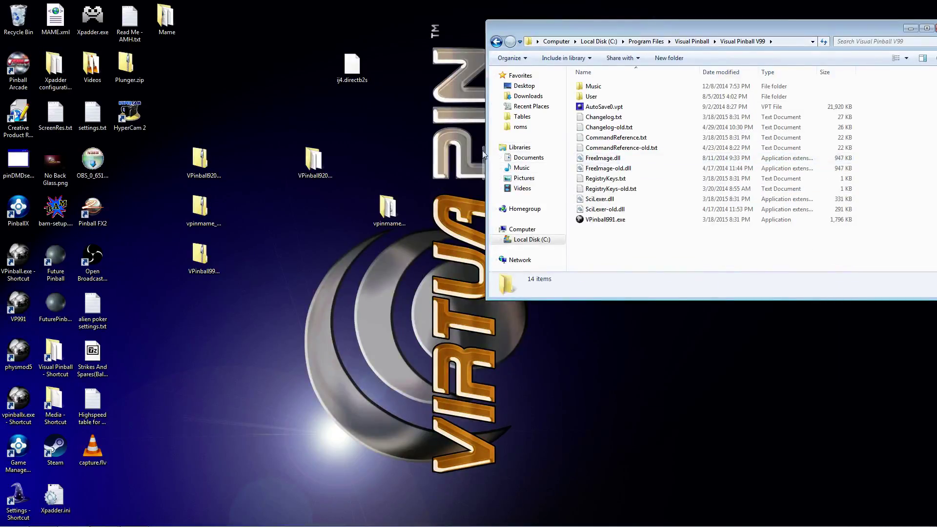
left_click_drag(537, 28, 602, 63)
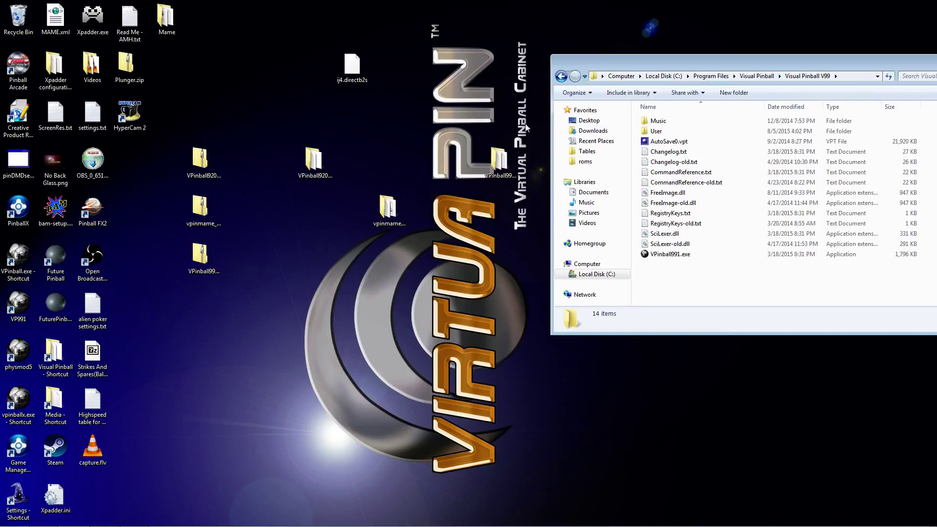
Move the VPinball991_Minimal folder beside its zip archive and open it alongside the Visual Pinball V99 window
left_click_drag(290, 237, 290, 236)
left_click_drag(655, 68, 553, 47)
left_click(288, 250)
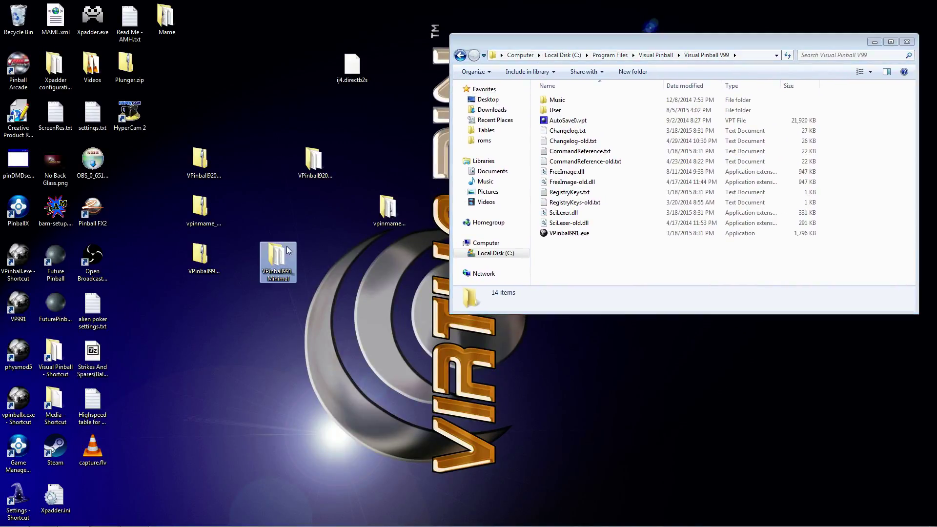
double_click(281, 260)
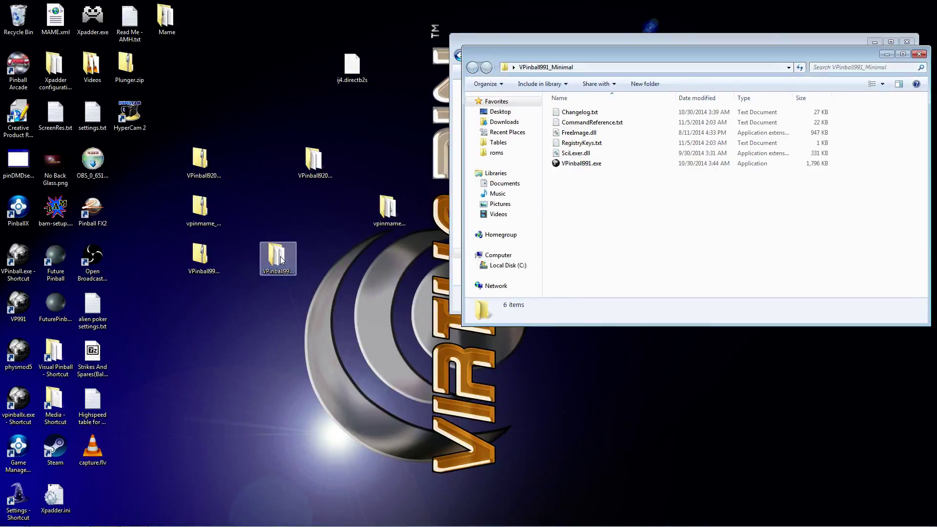
left_click_drag(696, 55, 305, 63)
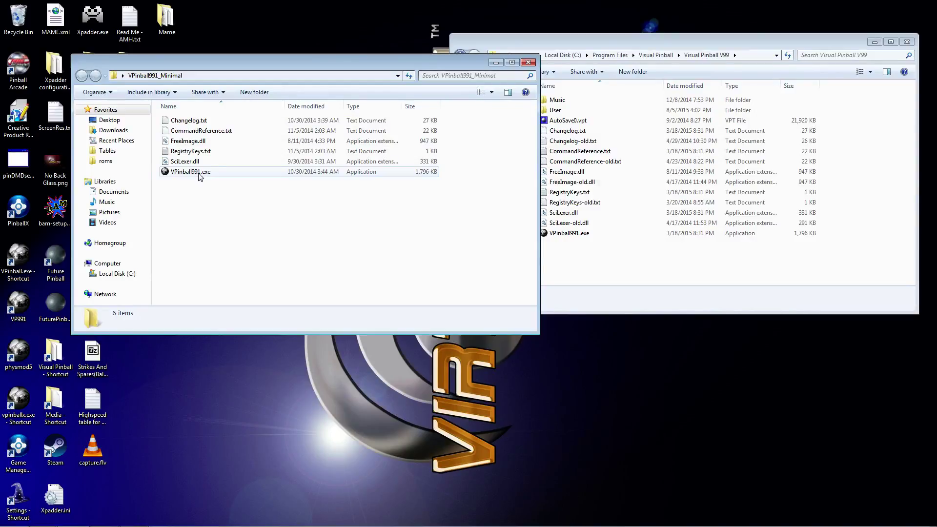
Go up to the Visual Pinball folder, reopen Visual Pinball V99, and view the contents of its Music folder
left_click(617, 39)
left_click(670, 54)
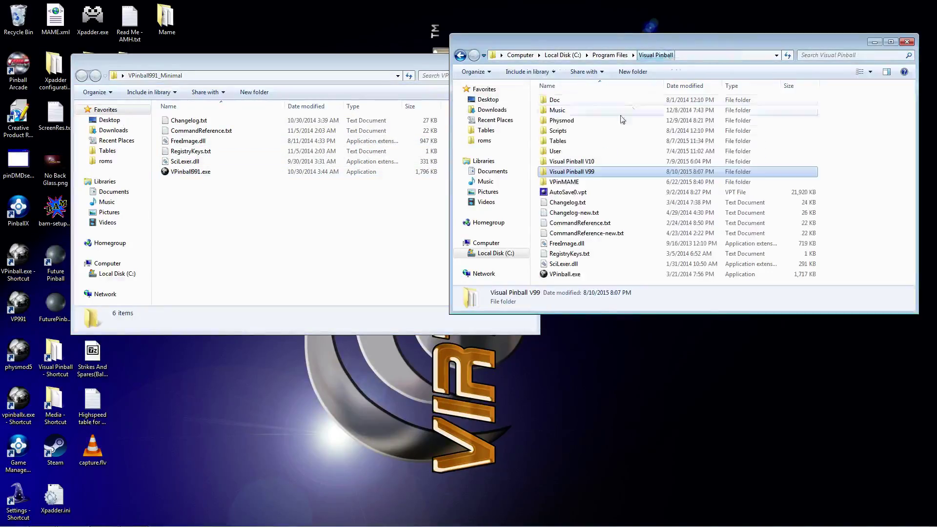
double_click(586, 176)
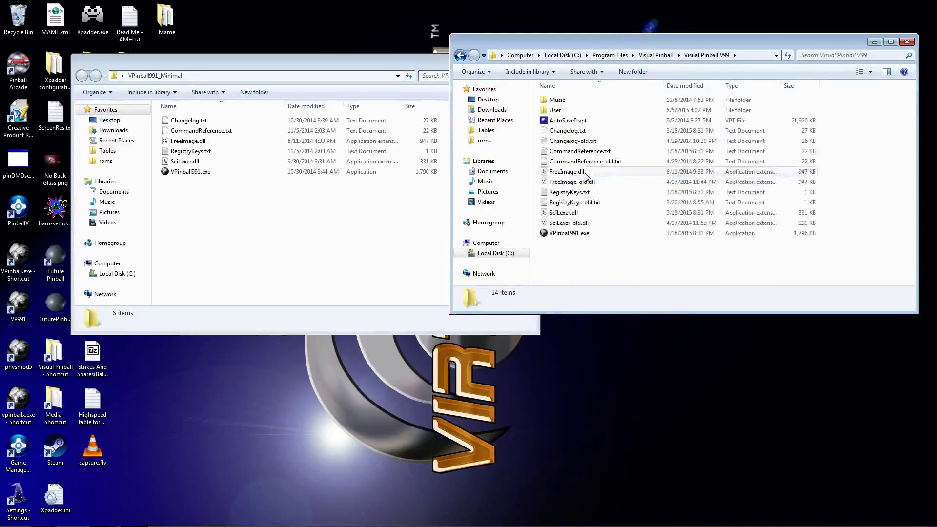
left_click(559, 110)
double_click(557, 100)
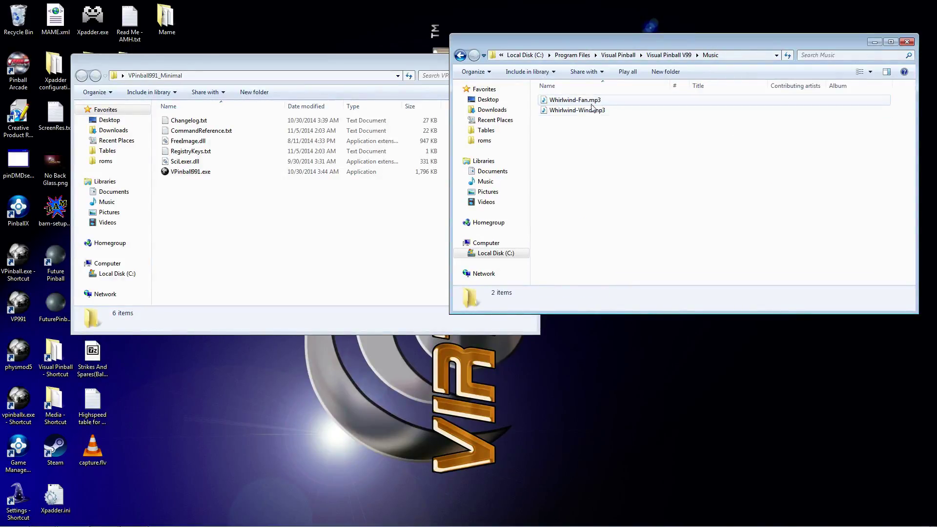
Open the User folder inside Visual Pinball V99 and view the contents of 2001_71.txt and AbraCaDabra.txt, closing each file
left_click(461, 55)
double_click(554, 110)
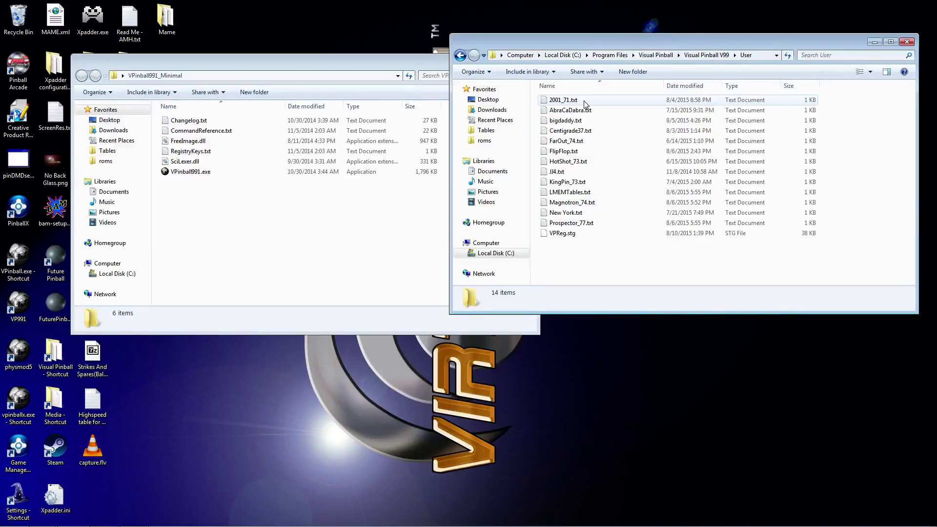
double_click(564, 100)
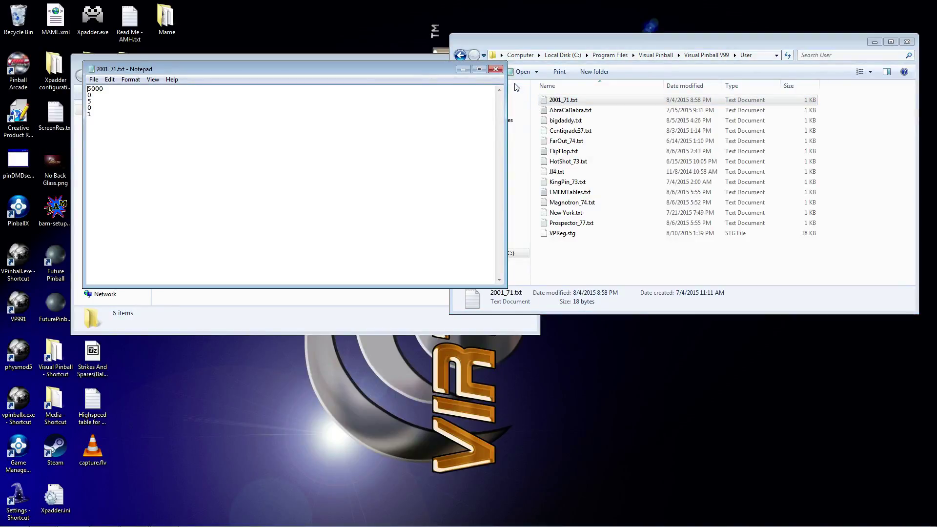
left_click(496, 69)
double_click(556, 110)
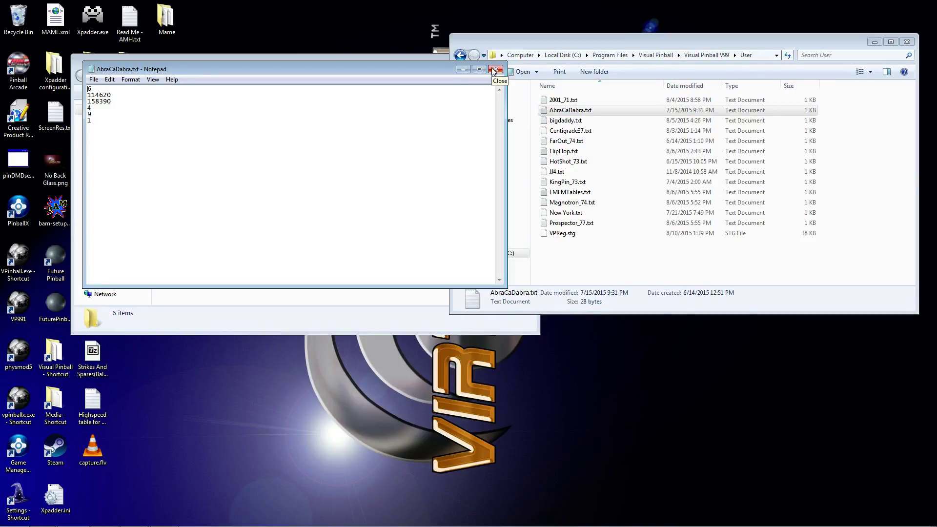
left_click(495, 69)
View the contents of bigdaddy.txt and JJ4.txt in the User folder, closing each file after reading it
double_click(562, 121)
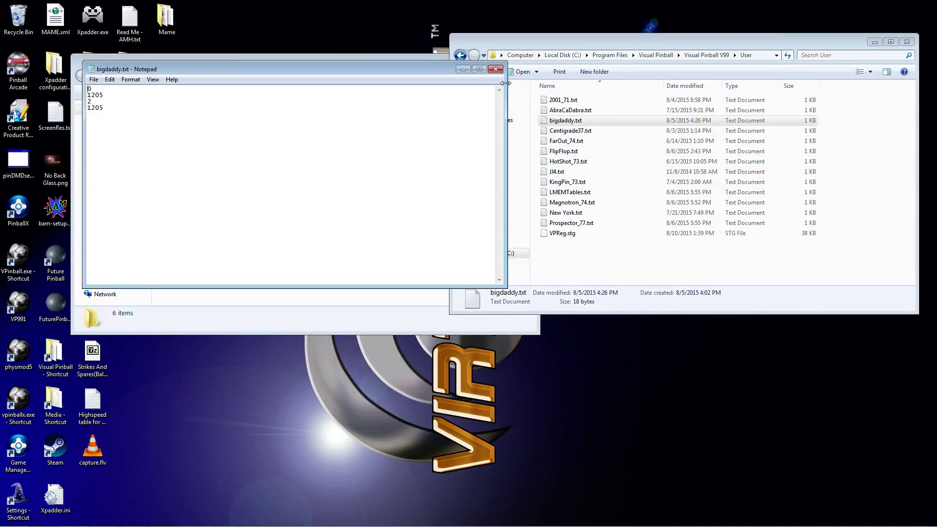
left_click(495, 69)
left_click(557, 172)
double_click(559, 173)
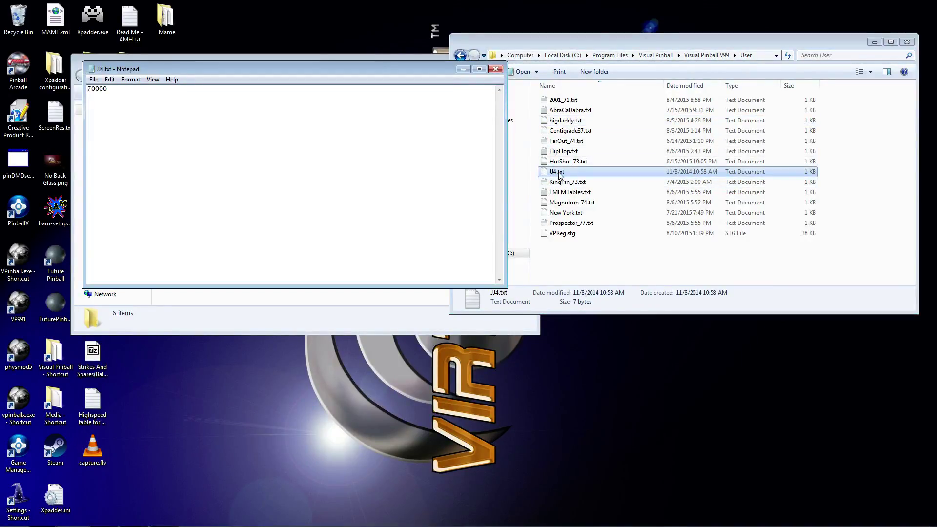
left_click(495, 69)
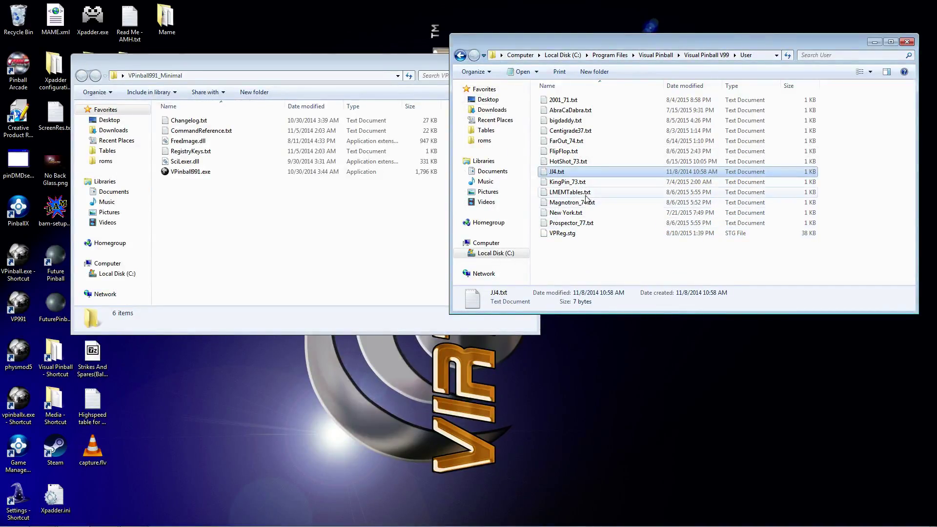
Go back to the Visual Pinball V99 folder, look through its User folder once more, and return to V99
left_click(460, 55)
double_click(567, 110)
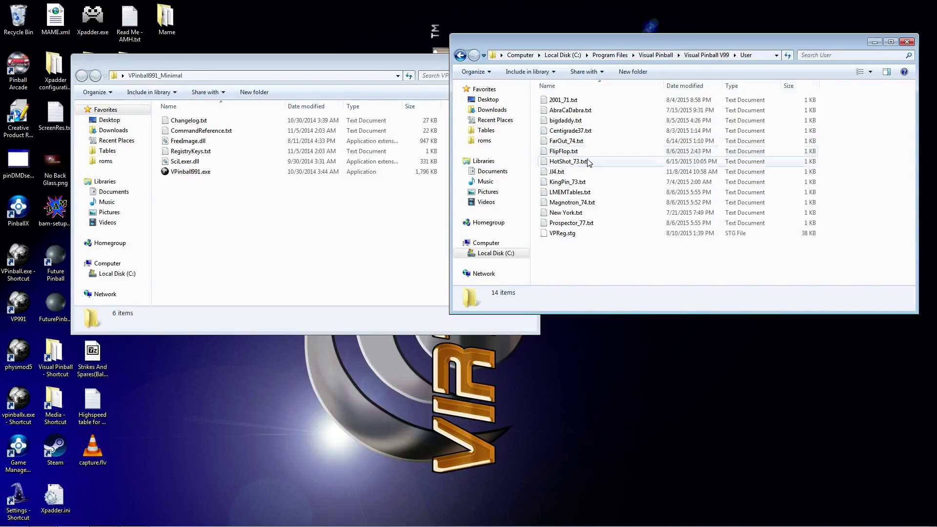
left_click(459, 55)
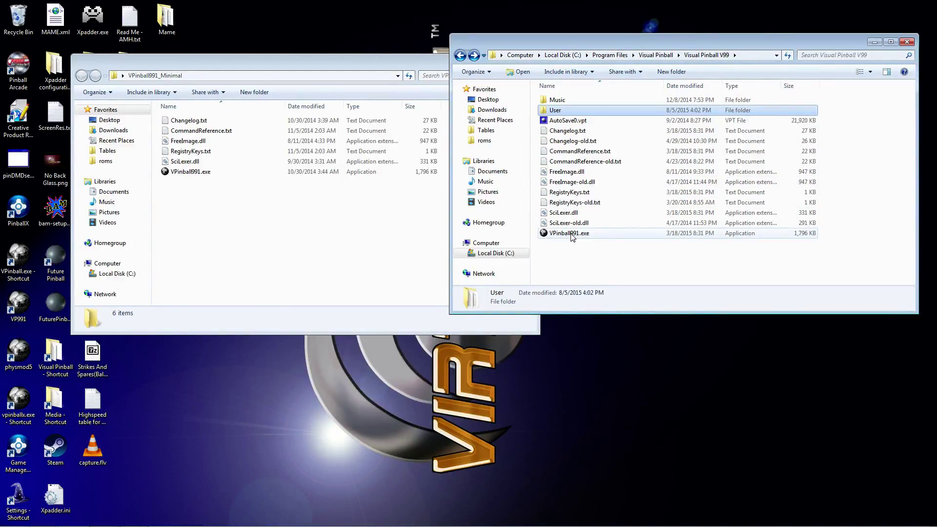
Go up to the main Visual Pinball folder and highlight its Tables and VPinMAME folders
left_click(460, 55)
left_click(560, 142)
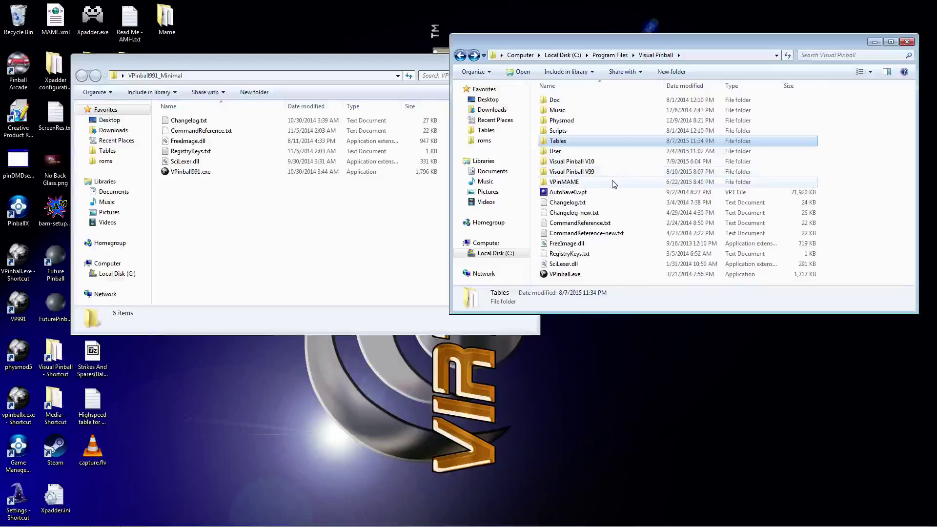
left_click(572, 184)
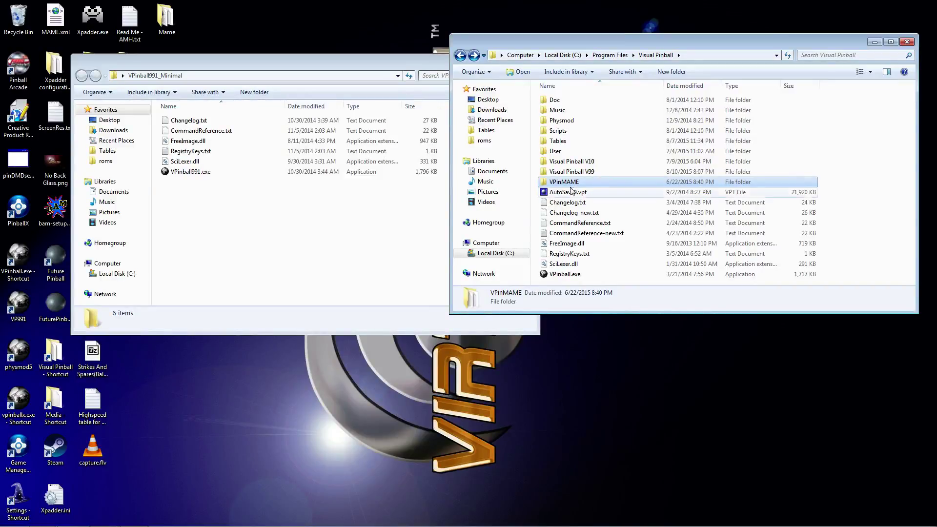
Open the Visual Pinball V10 folder, browse the scripts in its vbs folder, and return to V10
double_click(571, 164)
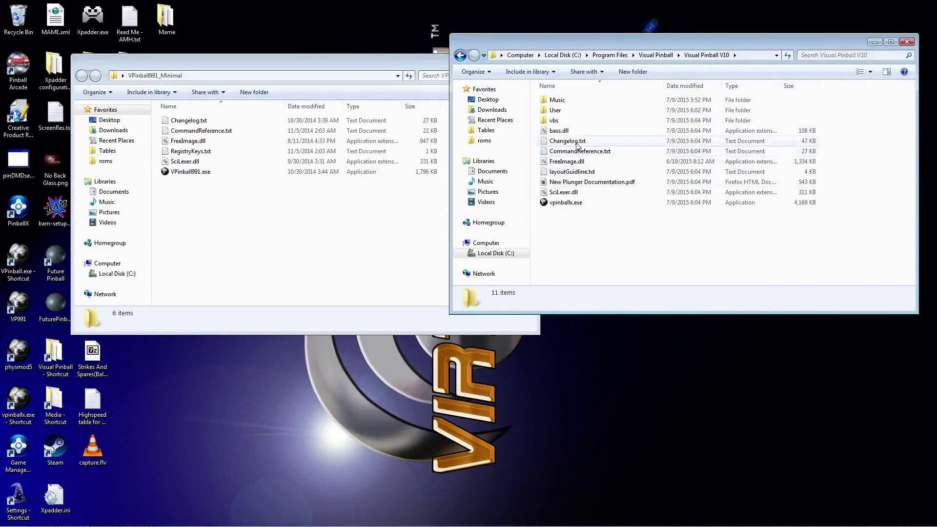
double_click(553, 121)
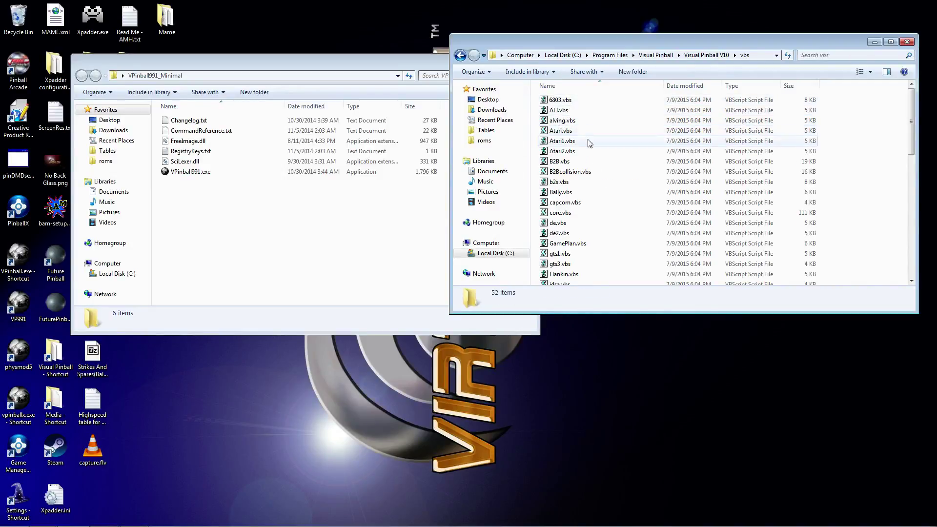
scroll(588, 142, "down", 8)
scroll(596, 181, "up", 9)
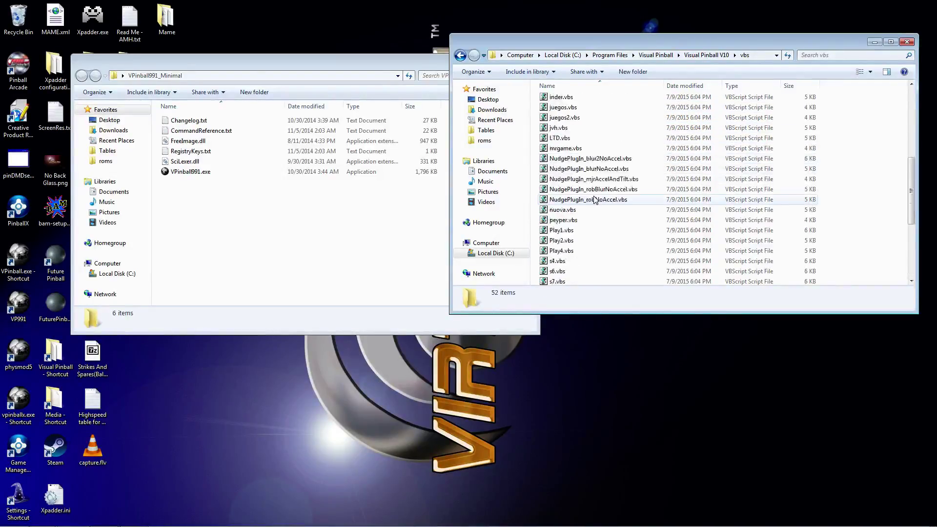
left_click(461, 56)
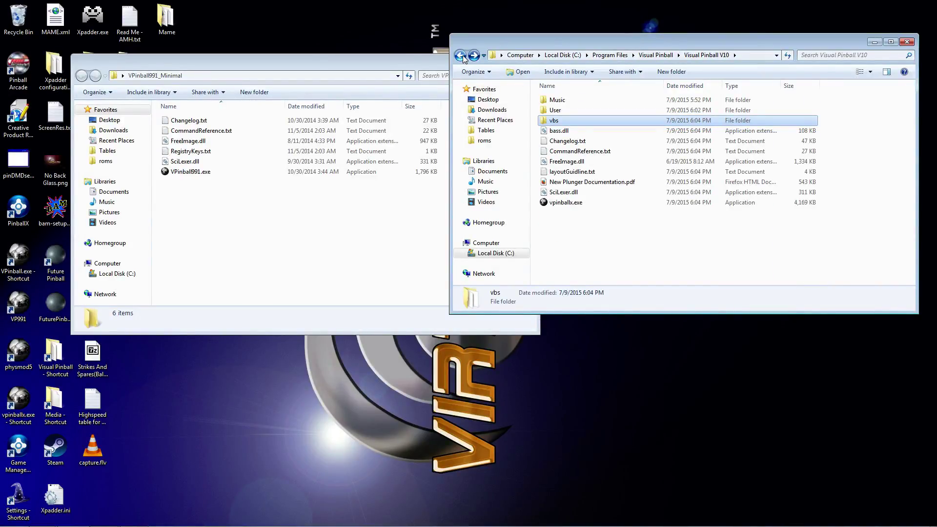
Return to the main Visual Pinball folder and highlight the VPinMAME, Tables and Physmod folders in turn
left_click(462, 56)
left_click(557, 184)
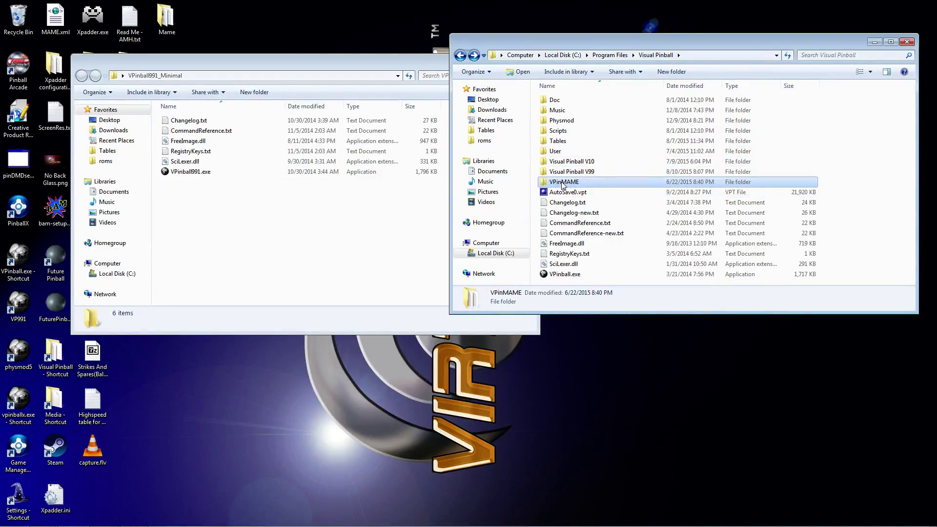
left_click(565, 142)
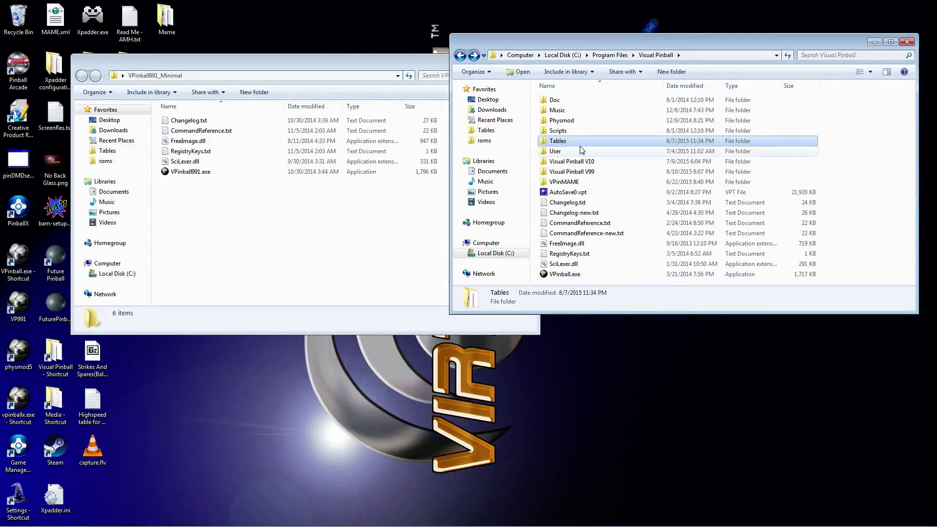
left_click(566, 122)
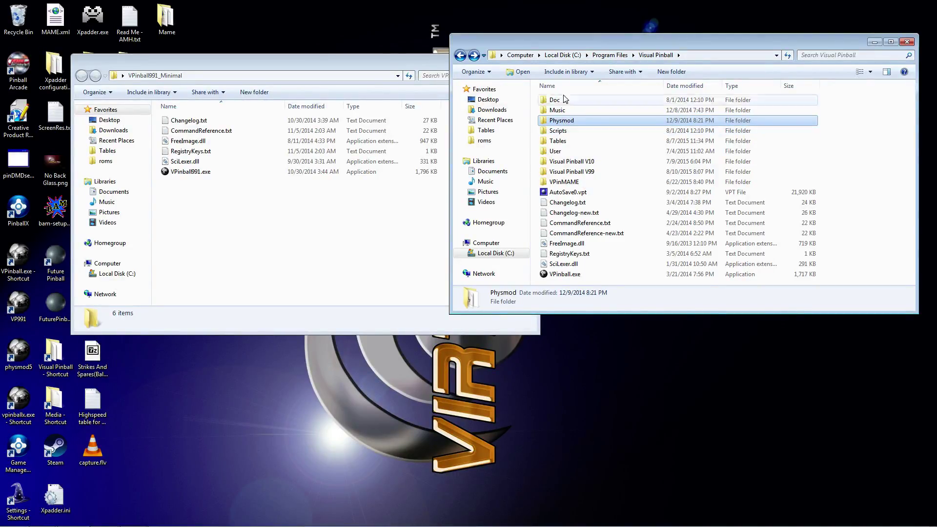
Open the Physmod folder, examine its Music and User folders and VPTemp.ttf, and return to the main Visual Pinball folder
double_click(559, 124)
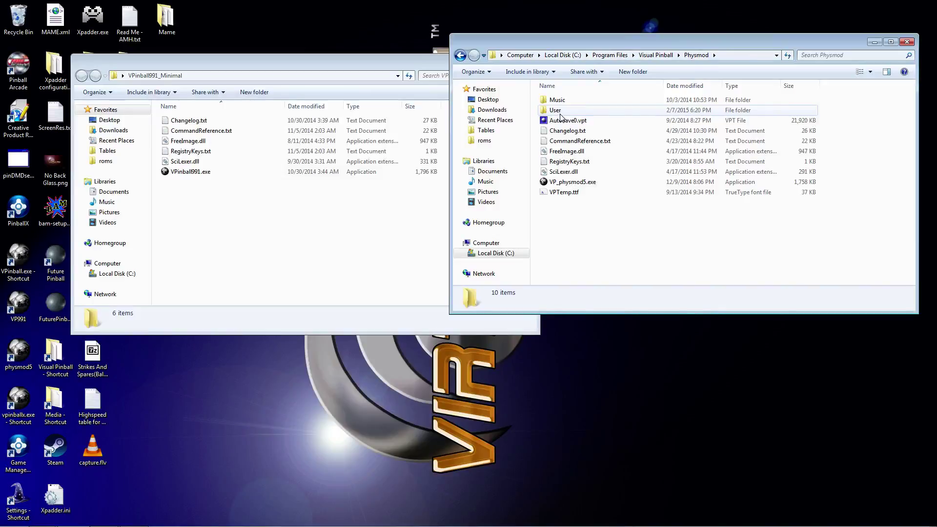
left_click(580, 100)
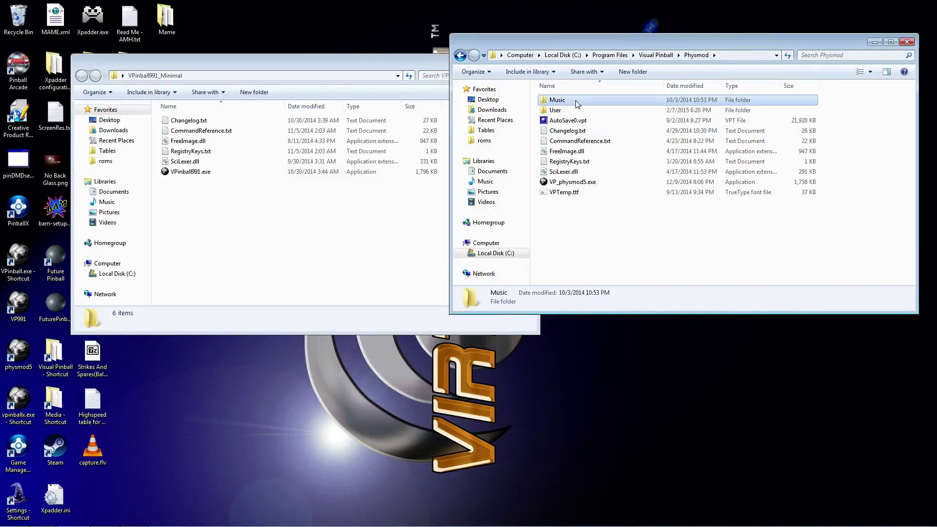
left_click(571, 110)
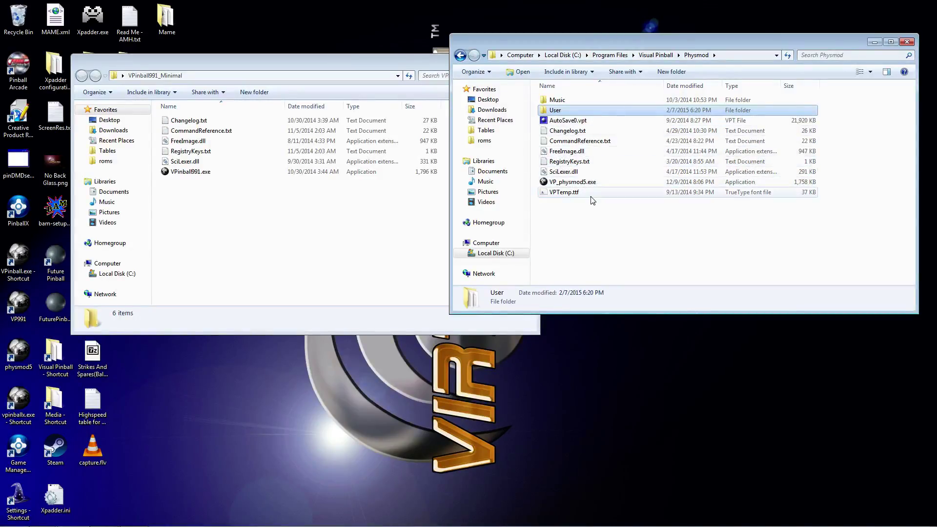
left_click(572, 193)
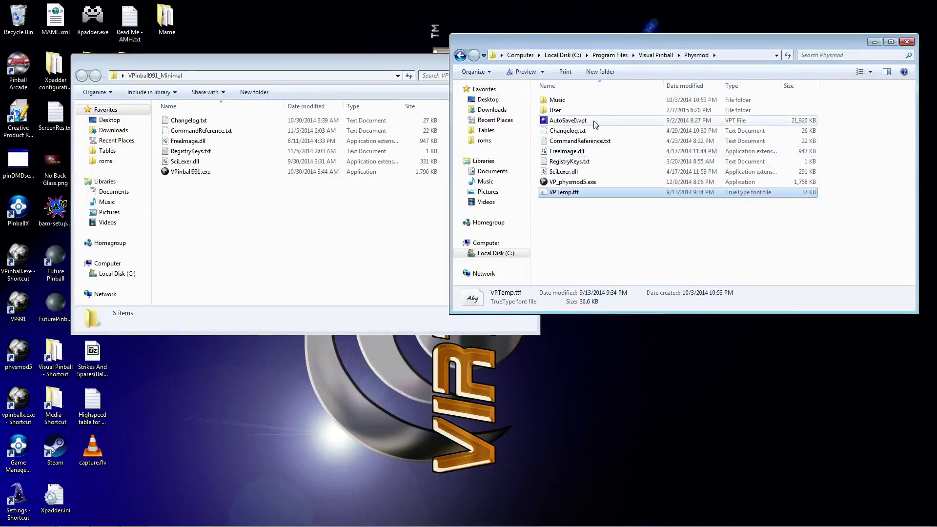
left_click(559, 111)
double_click(561, 102)
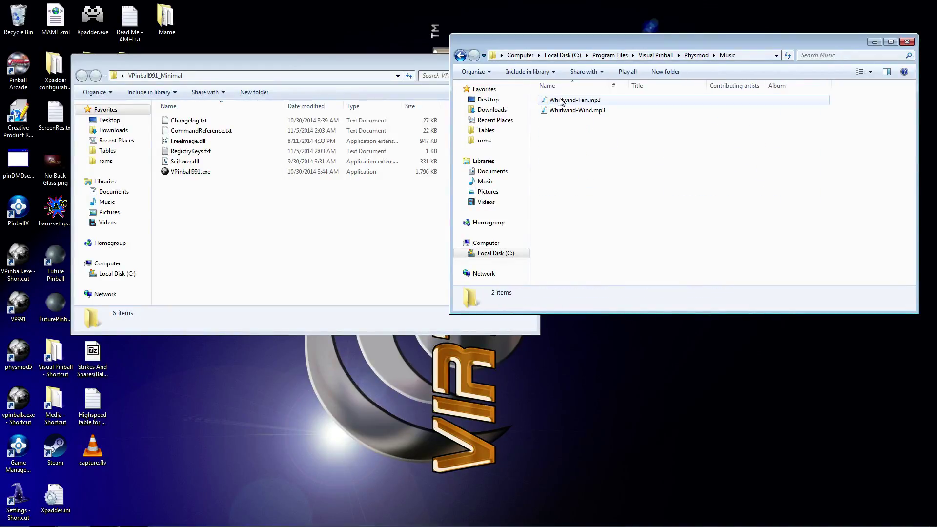
left_click(460, 54)
left_click(460, 54)
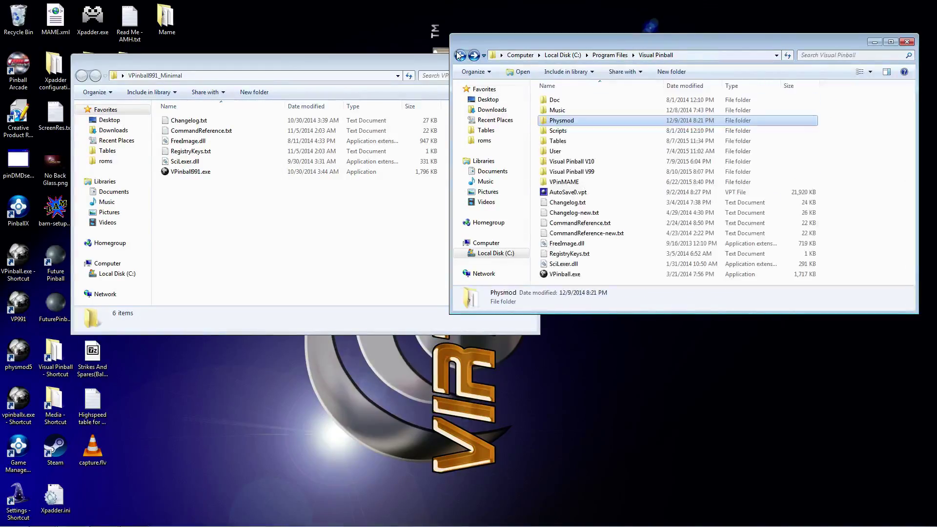
Open Visual Pinball V10, view the files in its User folder, and return to V10
double_click(632, 162)
double_click(573, 120)
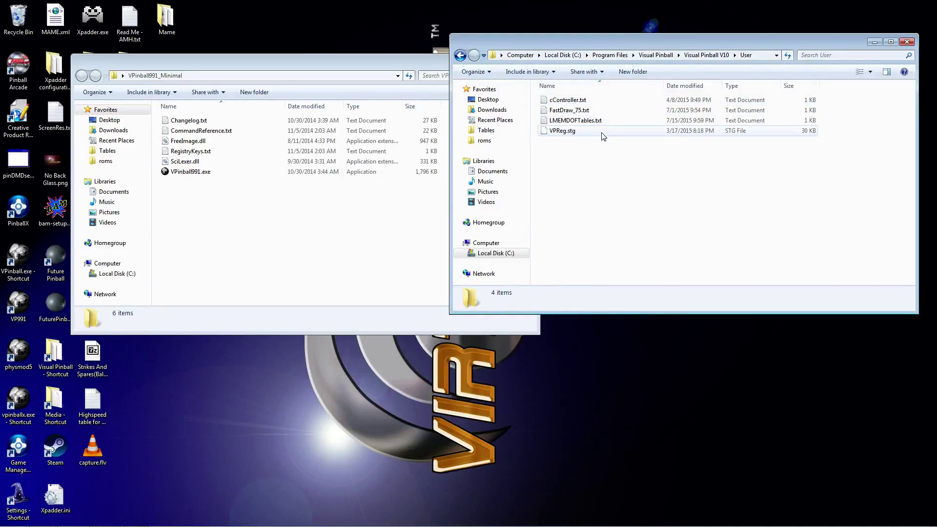
left_click(460, 54)
Open the Music folder inside Visual Pinball V10 and browse its list of MP3 files
double_click(556, 100)
left_click(566, 120)
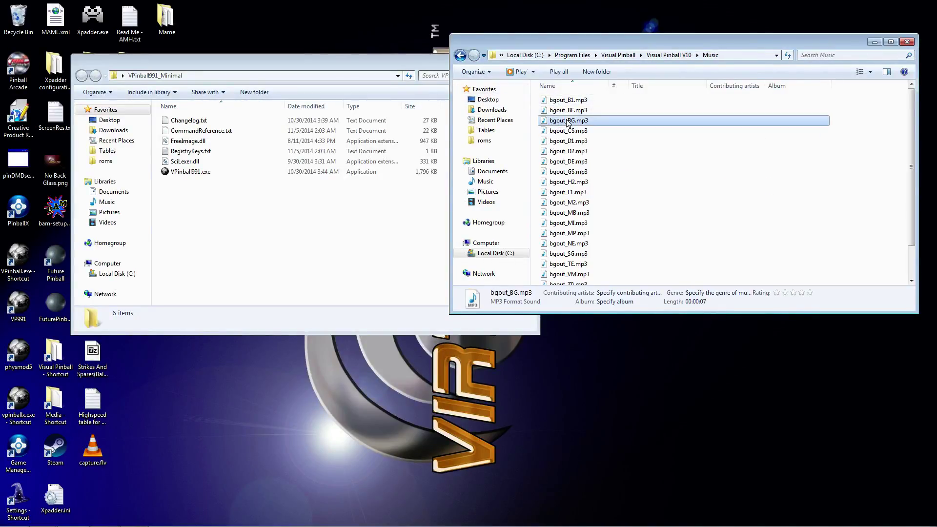
scroll(592, 158, "down", 2)
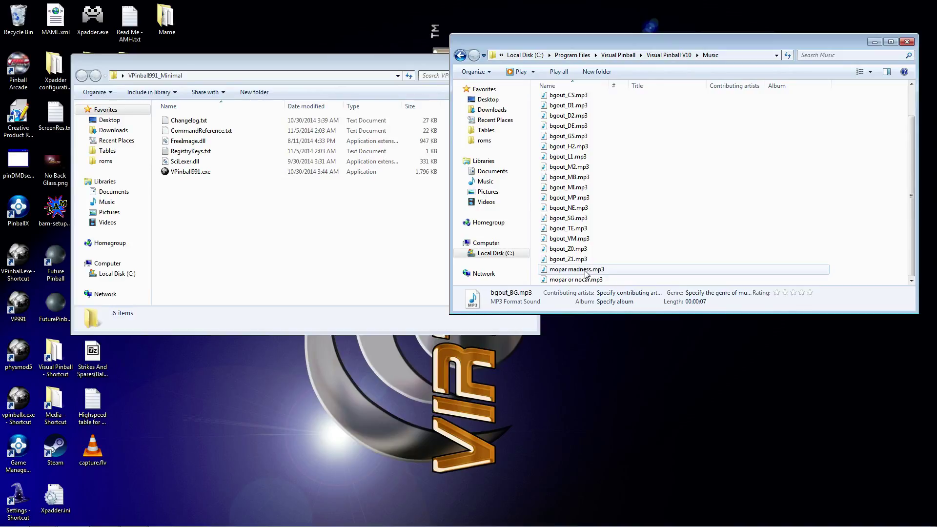
scroll(592, 237, "up", 2)
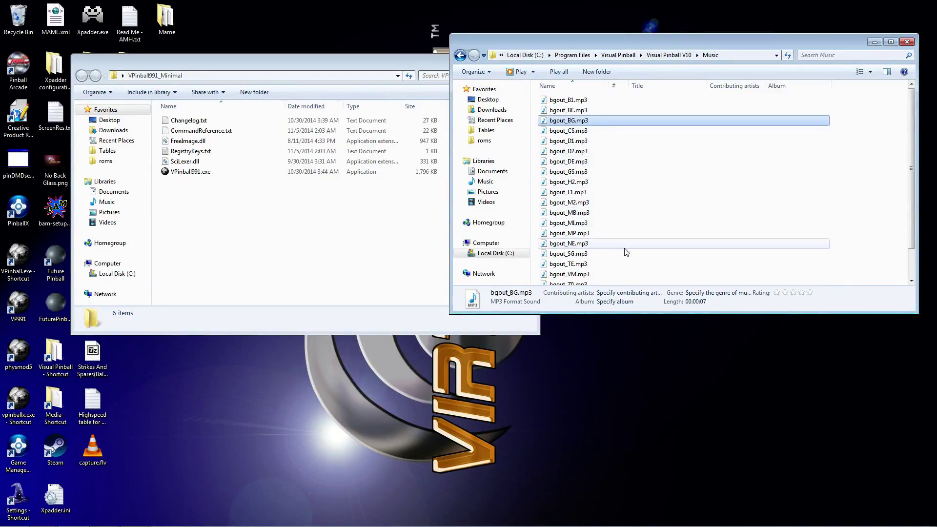
scroll(601, 216, "down", 1)
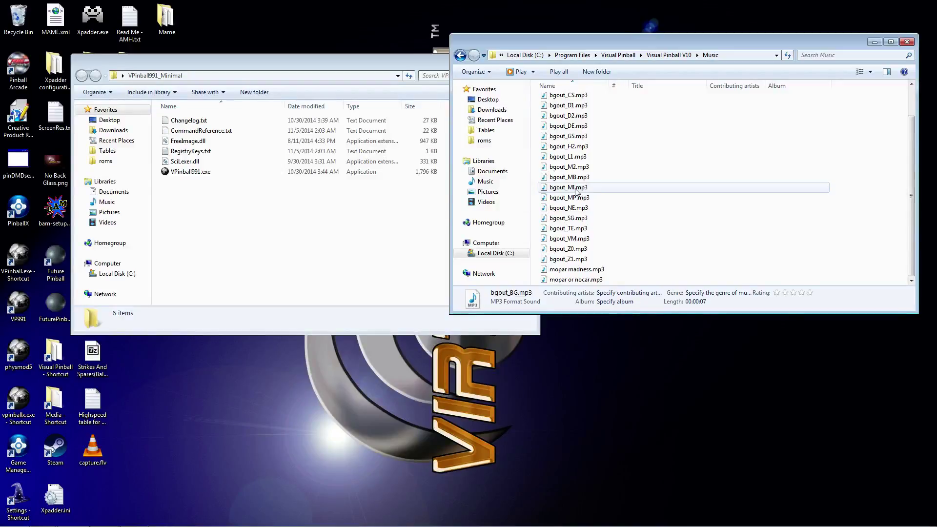
Move the VPinball991_Minimal window off the desktop icons and open the Visual Pinball shortcut in another window
left_click_drag(335, 63, 455, 57)
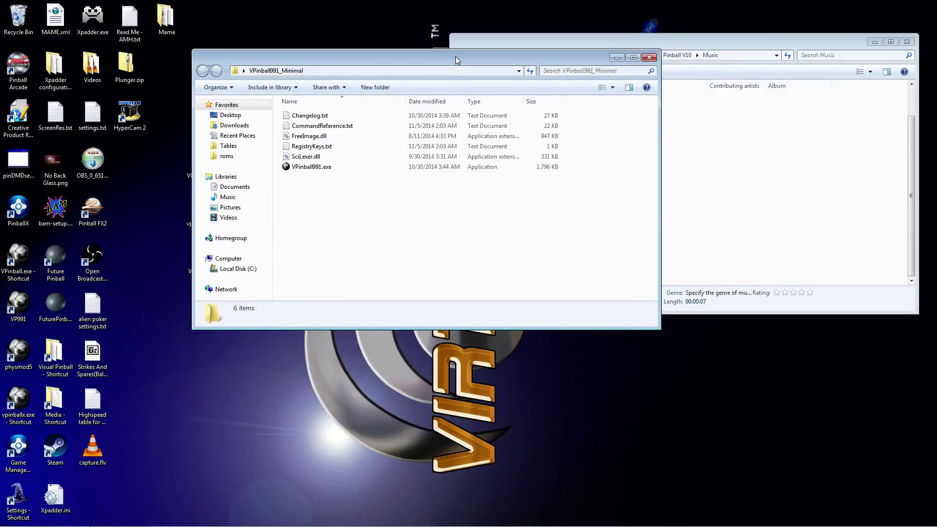
left_click_drag(456, 57, 403, 55)
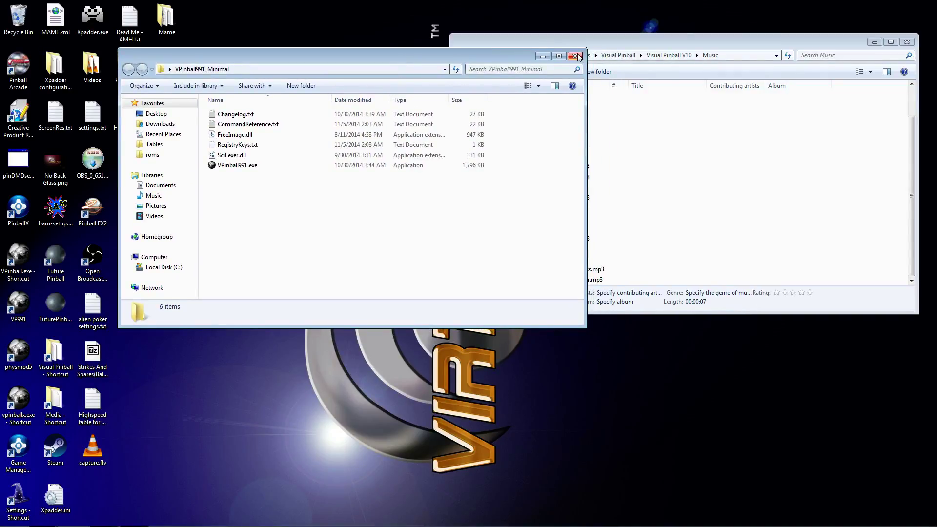
double_click(61, 360)
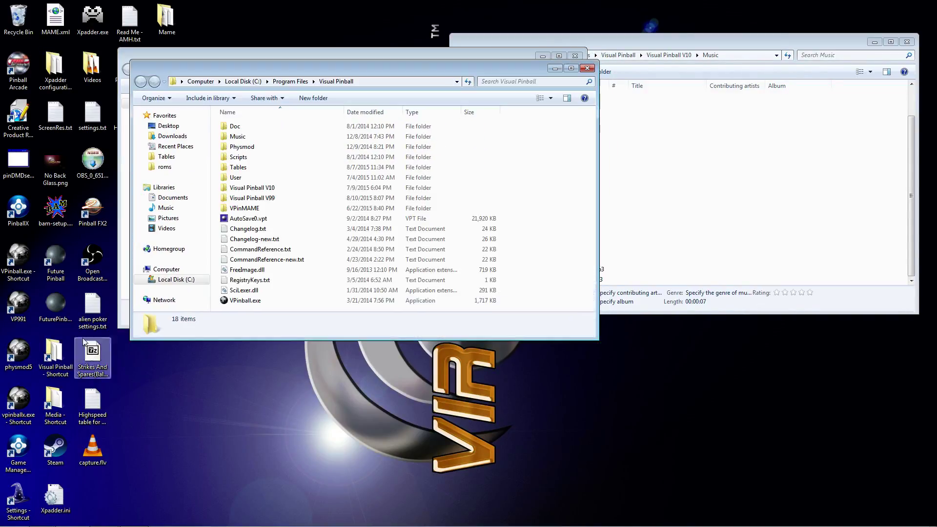
Browse the Tables folder, highlight its America's Most Haunted.UltraDMD folder, and close that window
double_click(245, 169)
left_click(246, 169)
scroll(264, 157, "down", 2)
scroll(269, 146, "up", 2)
left_click(275, 128)
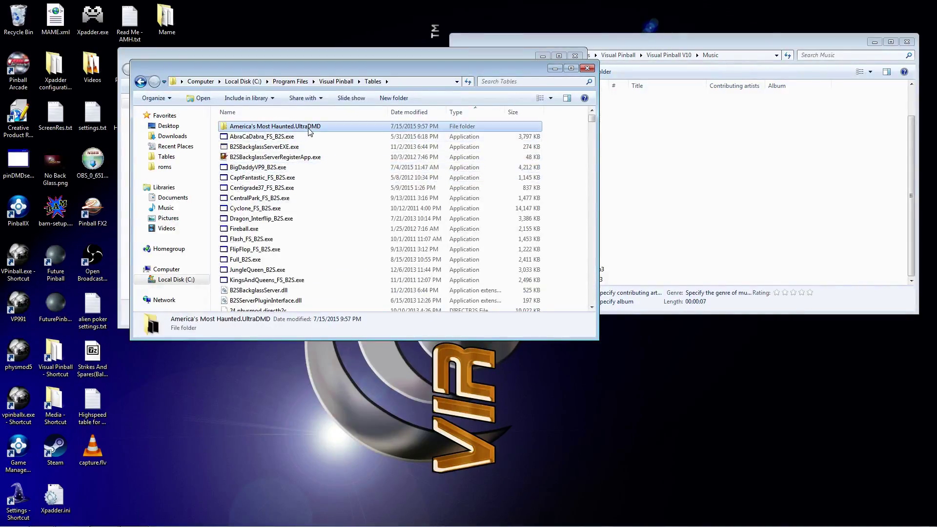
left_click(587, 68)
Return to the Visual Pinball V10 Music window and go back up to the main Visual Pinball folder
left_click(686, 218)
scroll(586, 181, "up", 1)
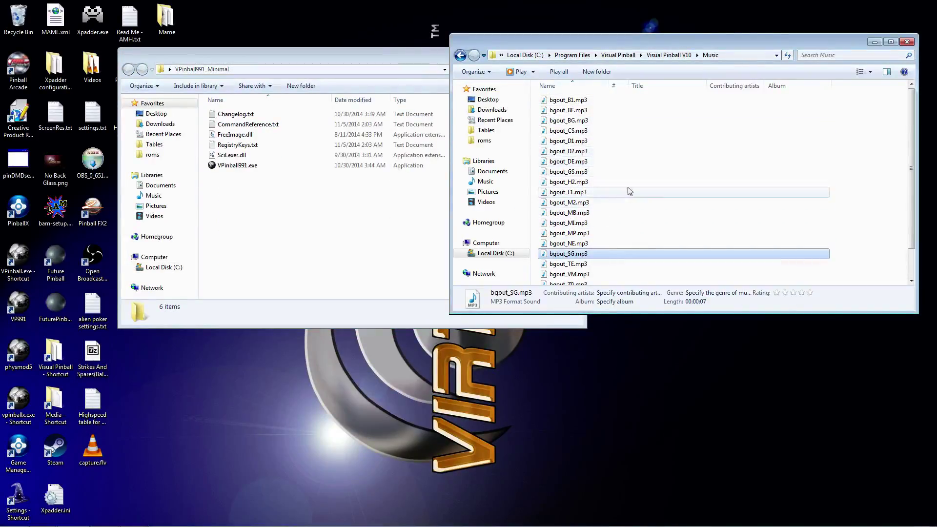
left_click(461, 55)
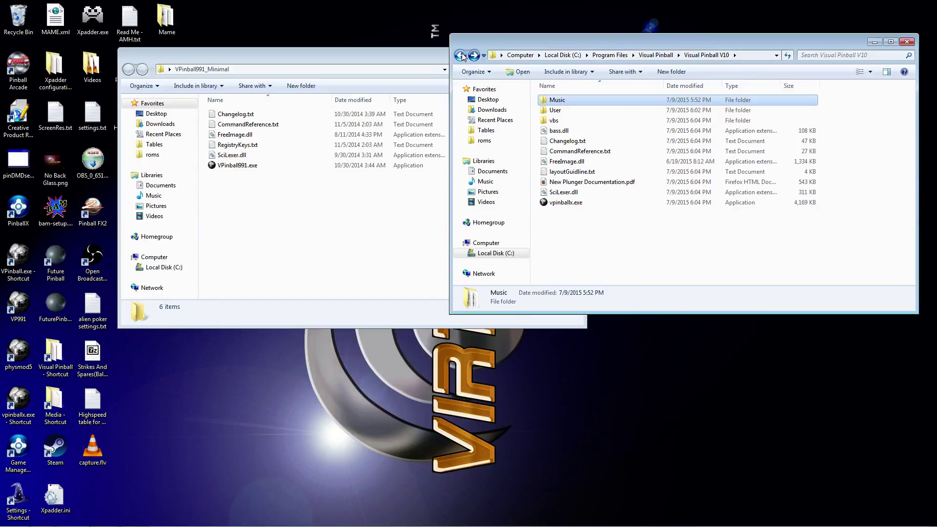
left_click(461, 55)
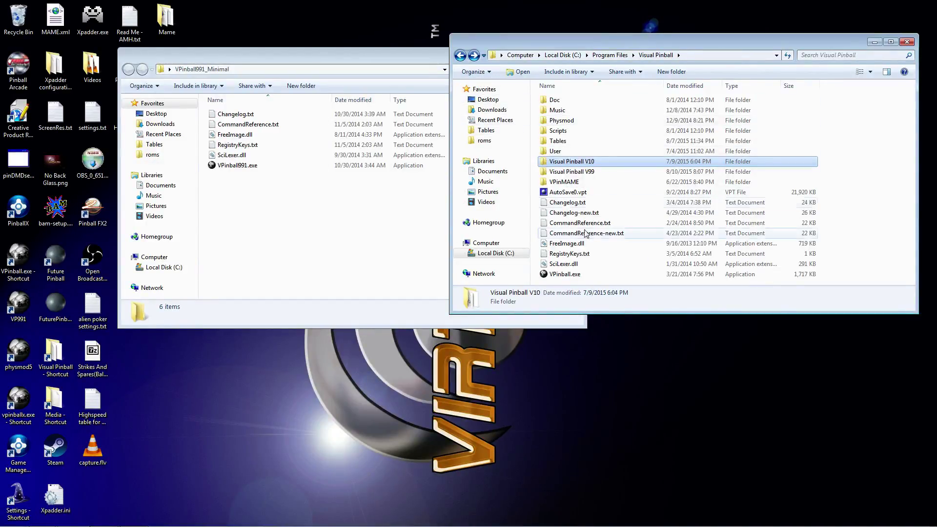
Clear the VPinball991_Minimal and Visual Pinball folder windows off the desktop
left_click(394, 63)
left_click(580, 54)
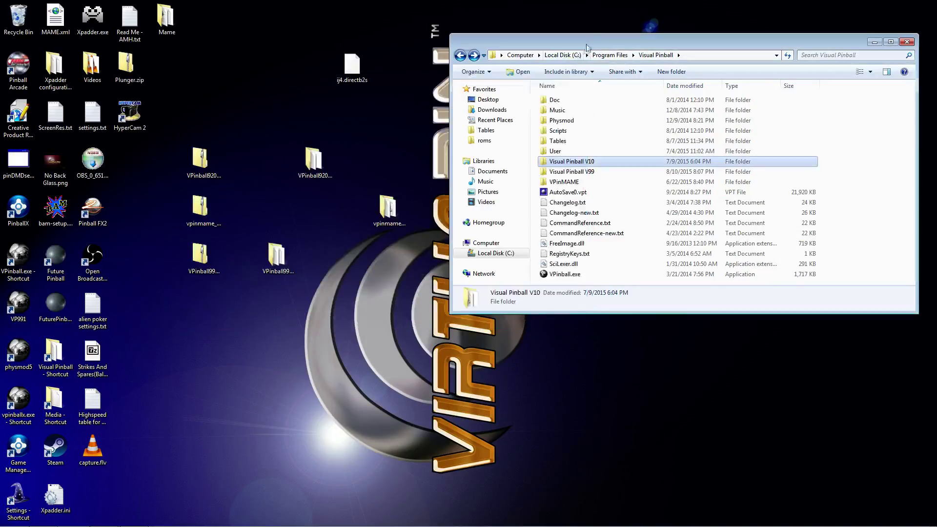
left_click_drag(604, 39, 575, 46)
left_click(881, 50)
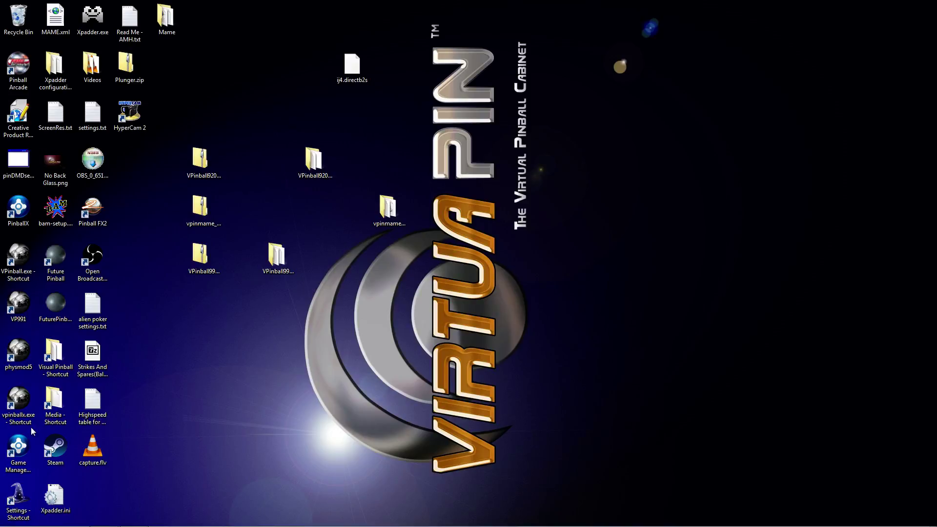
Launch the PinballX Setup Wizard from its Settings desktop shortcut and advance to the Other Systems page
double_click(20, 500)
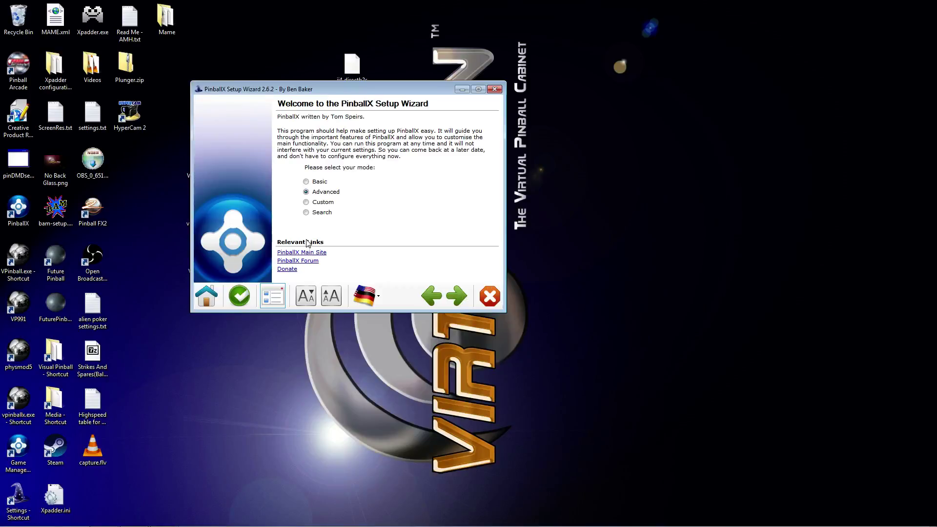
left_click(455, 307)
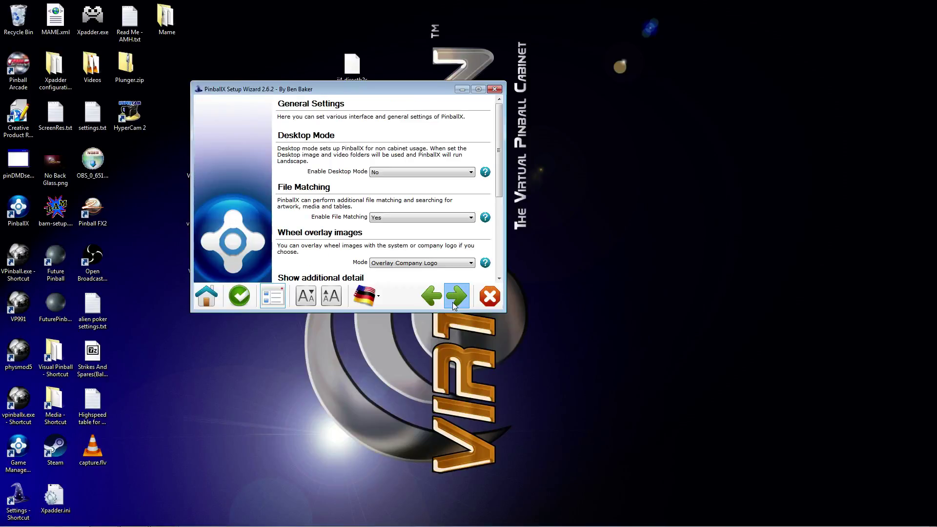
left_click(454, 305)
left_click(455, 306)
left_click(455, 306)
left_click(454, 305)
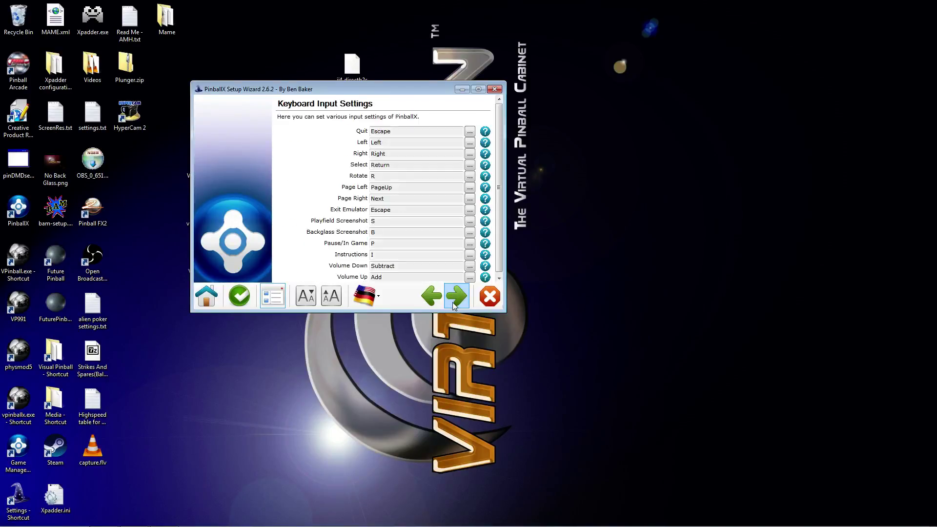
left_click(455, 306)
left_click(455, 306)
left_click(455, 306)
left_click(454, 305)
left_click(455, 306)
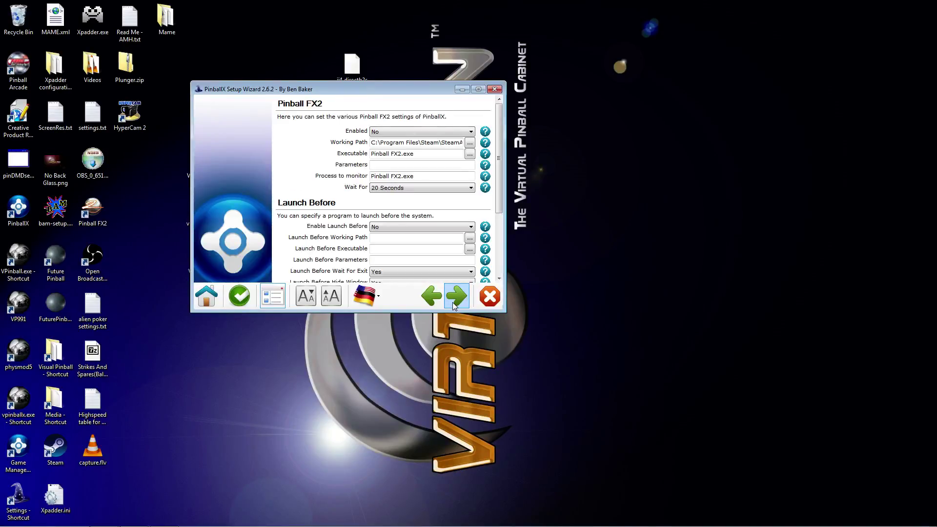
left_click(455, 305)
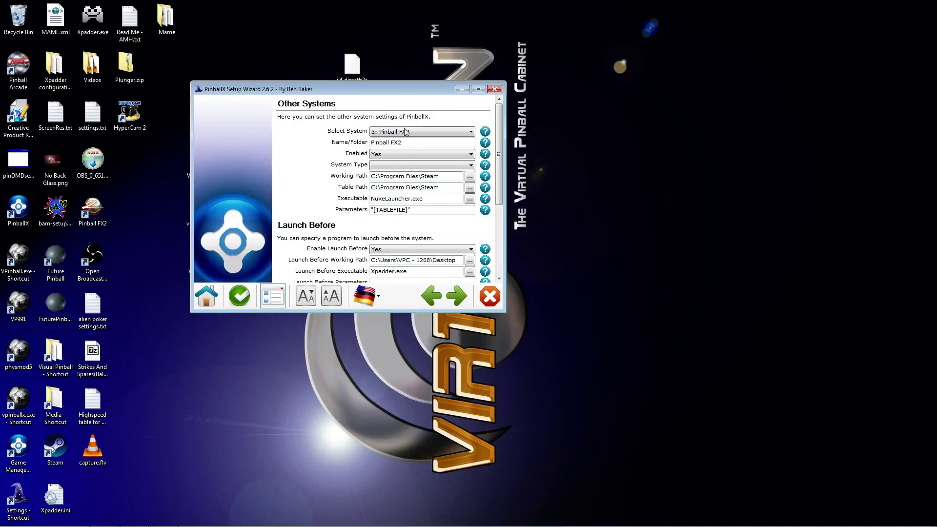
Select system 2: Physmod for configuration and set its system type to Custom
left_click_drag(403, 88, 437, 29)
left_click(486, 74)
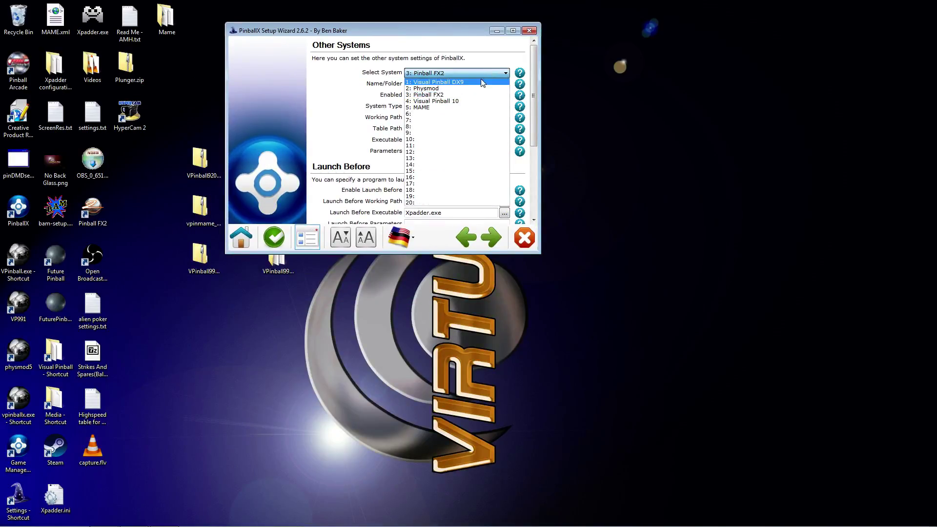
left_click(472, 91)
left_click(439, 86)
double_click(439, 86)
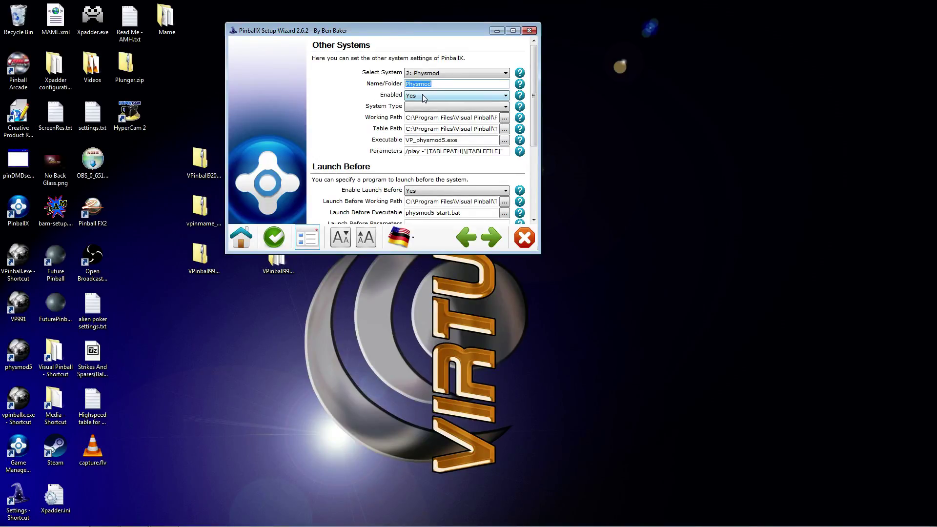
left_click(432, 107)
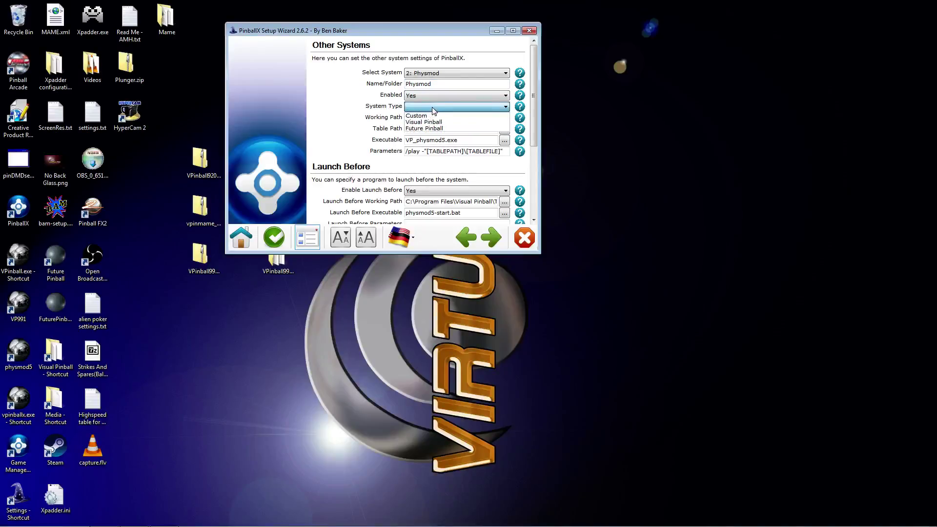
left_click(432, 116)
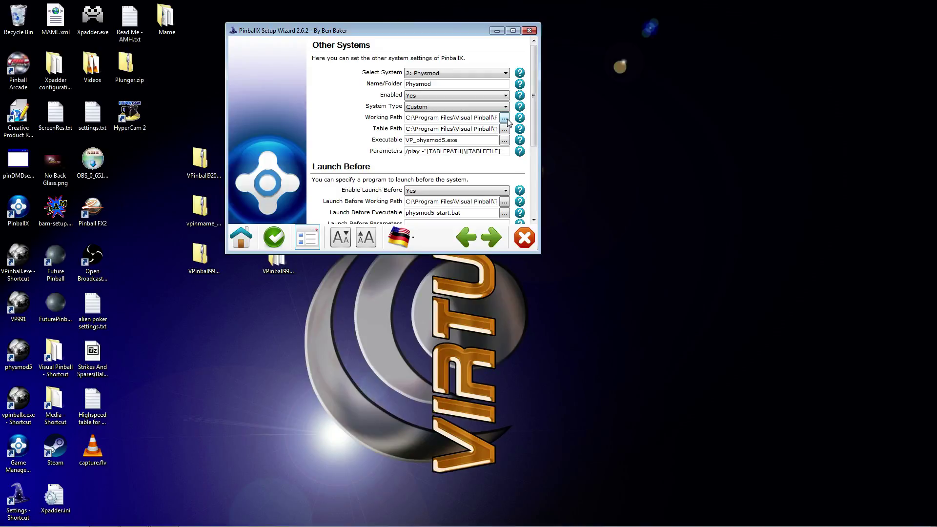
Review the Physmod system's executable, its launch parameters, and its Launch Before and Launch After settings
left_click(470, 139)
left_click(509, 152)
left_click_drag(406, 152, 498, 151)
scroll(491, 178, "down", 3)
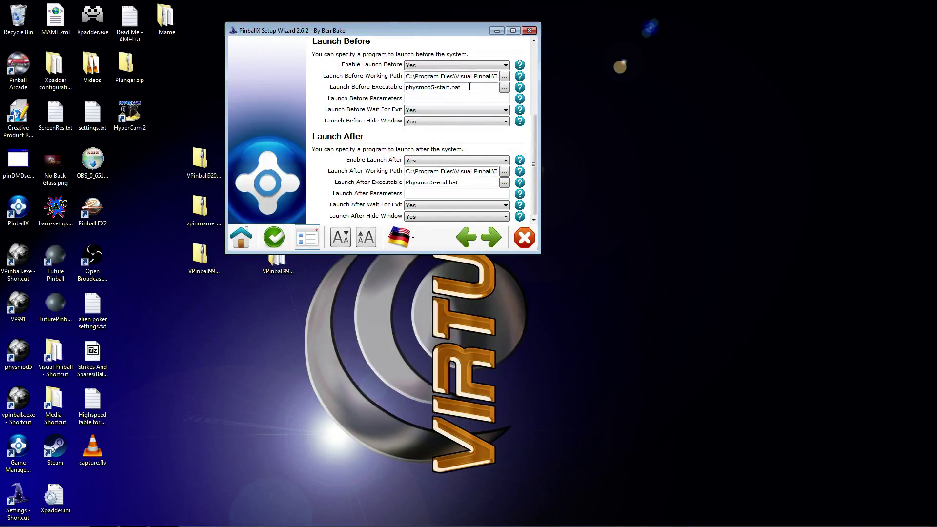
left_click(497, 238)
left_click(465, 240)
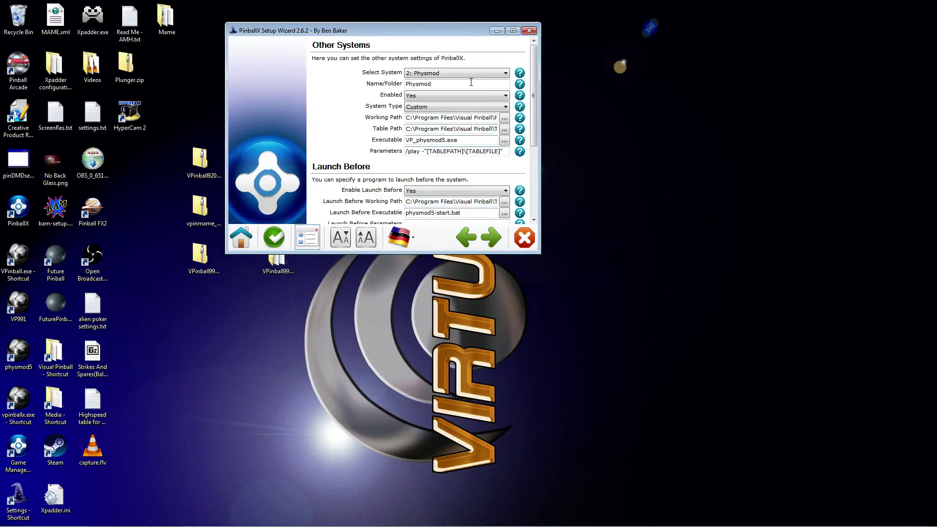
Review the Visual Pinball 10 and Visual Pinball DX9 system entries, and close the setup wizard
left_click(470, 75)
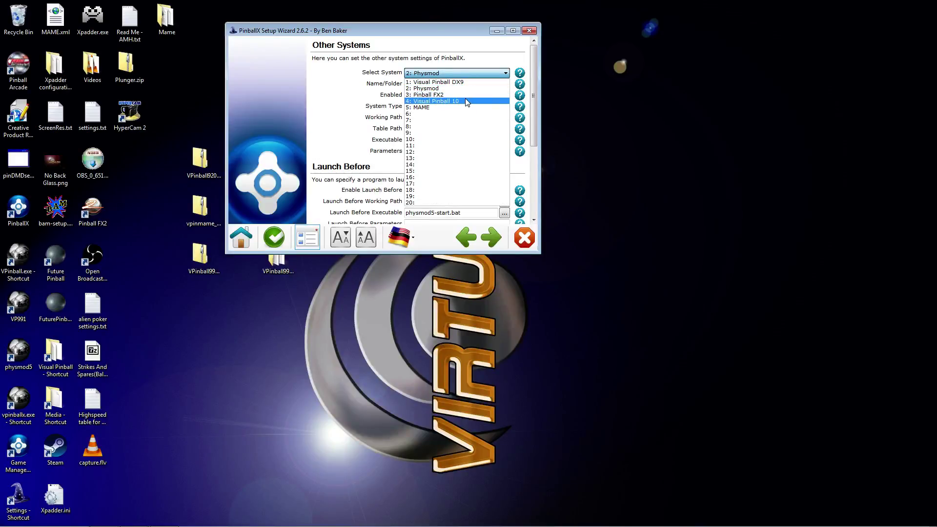
left_click(466, 101)
left_click(484, 75)
left_click(470, 82)
left_click(475, 73)
left_click(487, 51)
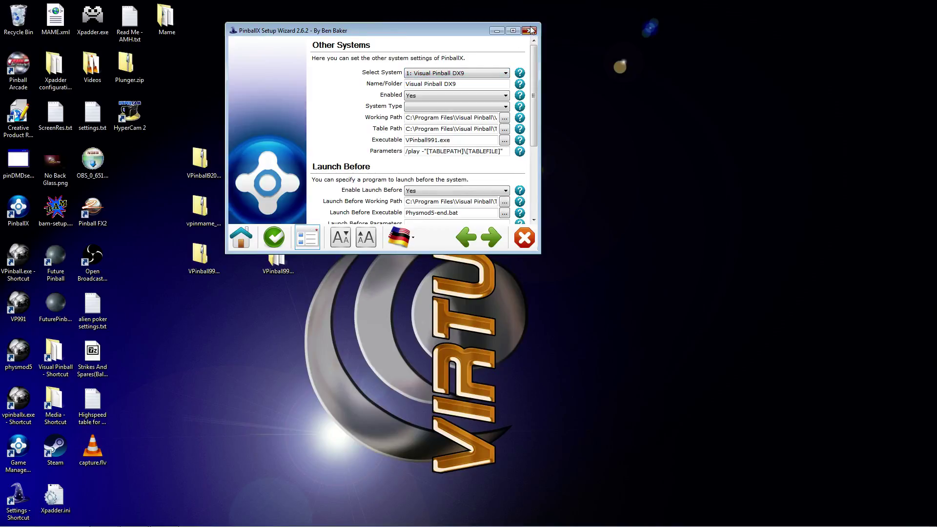
left_click(532, 30)
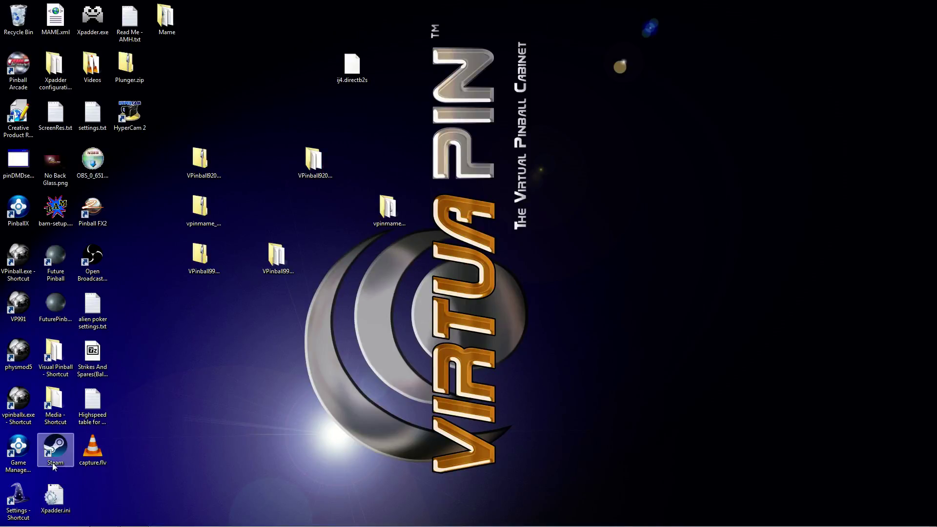
Open the Media desktop shortcut, go up to the PinballX folder and open its Databases folder
double_click(55, 408)
left_click(573, 64)
left_click_drag(680, 48, 556, 49)
double_click(436, 123)
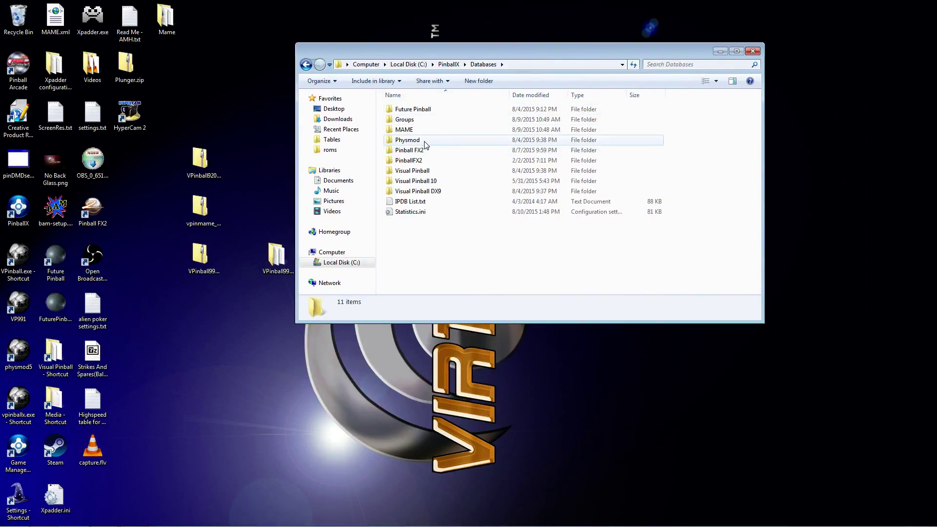
Highlight the Physmod, Visual Pinball 10 and Visual Pinball DX9 database folders, and open the Physmod one
left_click(426, 145)
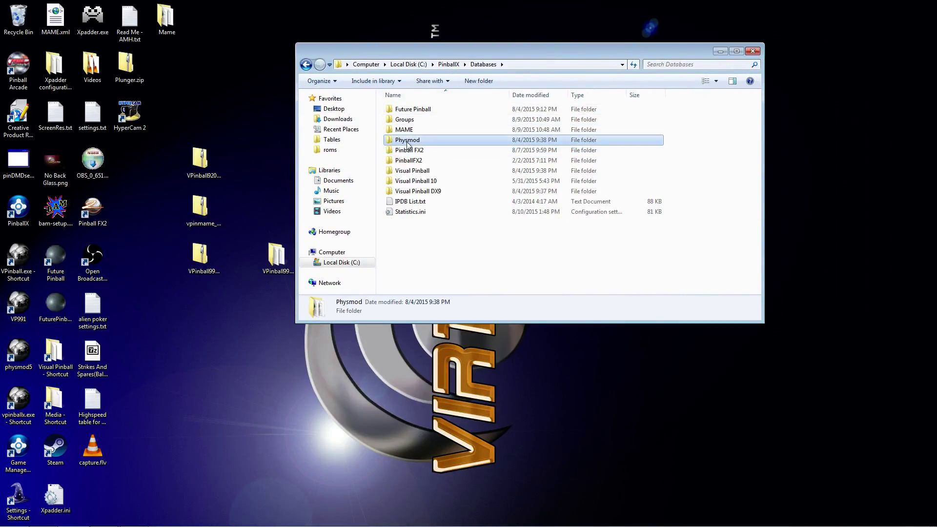
left_click(442, 182)
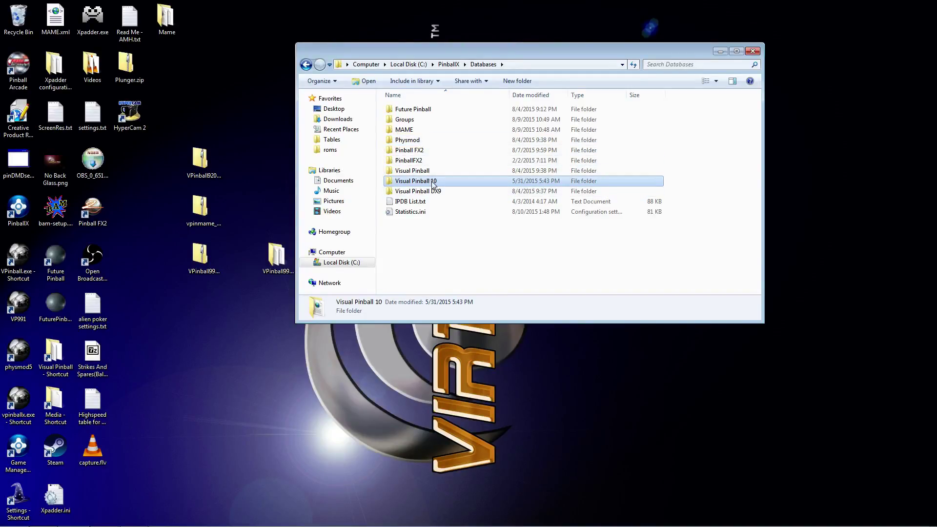
left_click(432, 191)
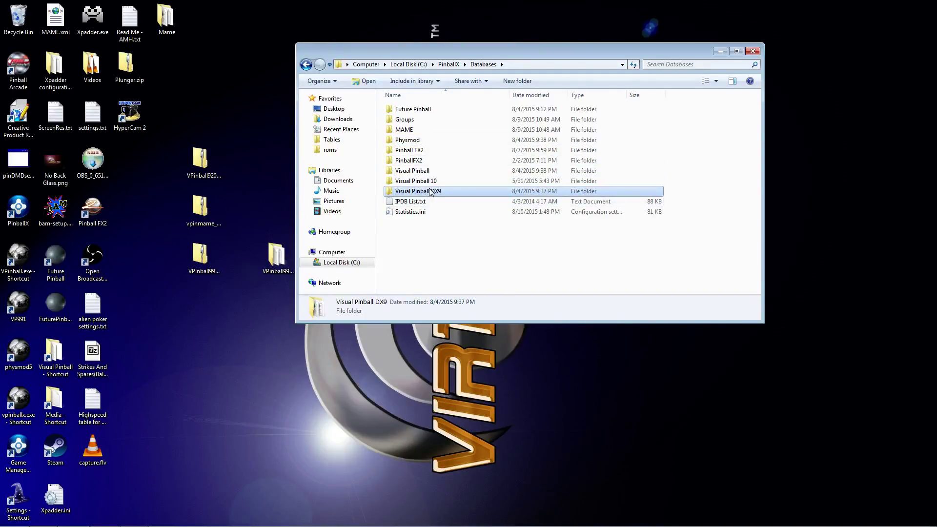
double_click(420, 140)
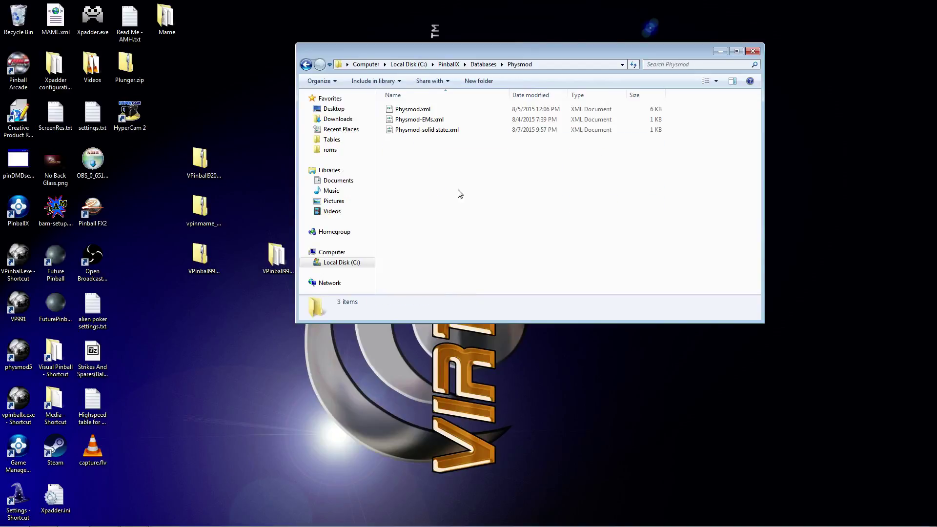
Open Physmod.xml in Notepad, read through its game entries and close the file
left_click(409, 111)
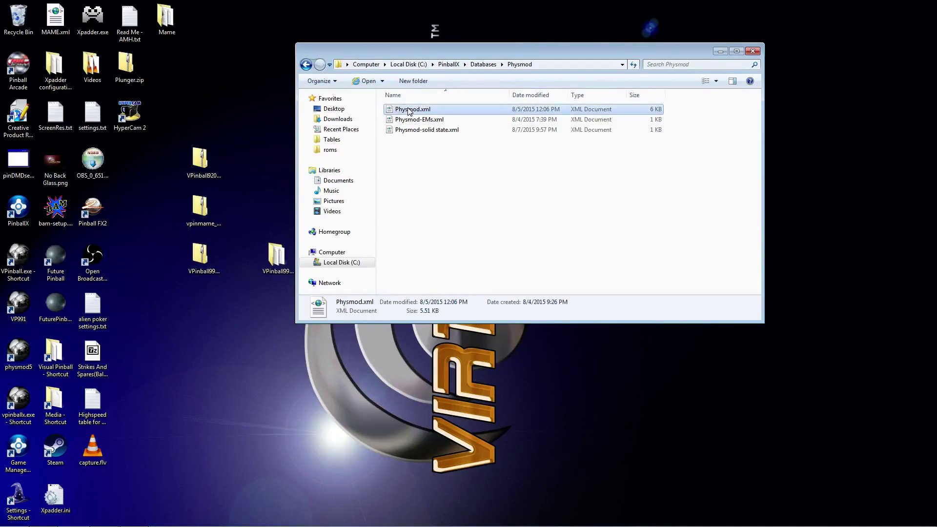
right_click(409, 111)
left_click(430, 124)
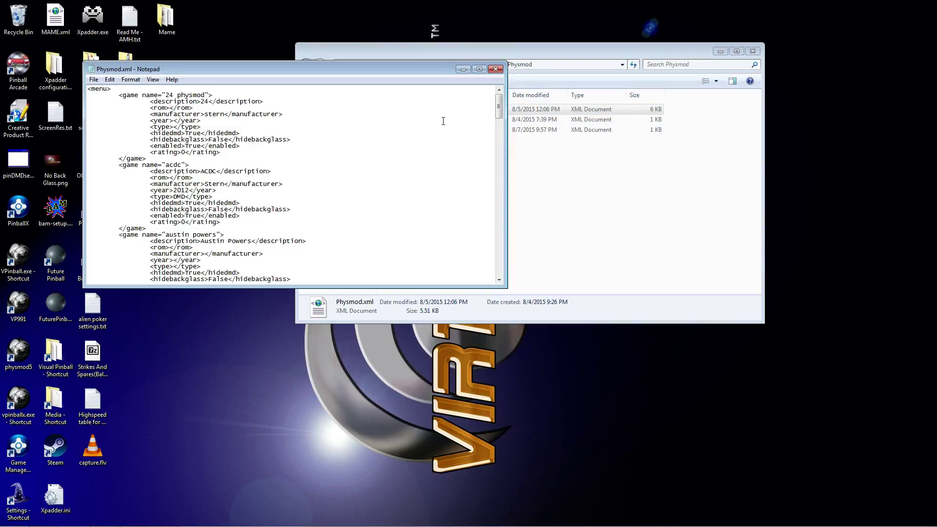
scroll(363, 131, "down", 8)
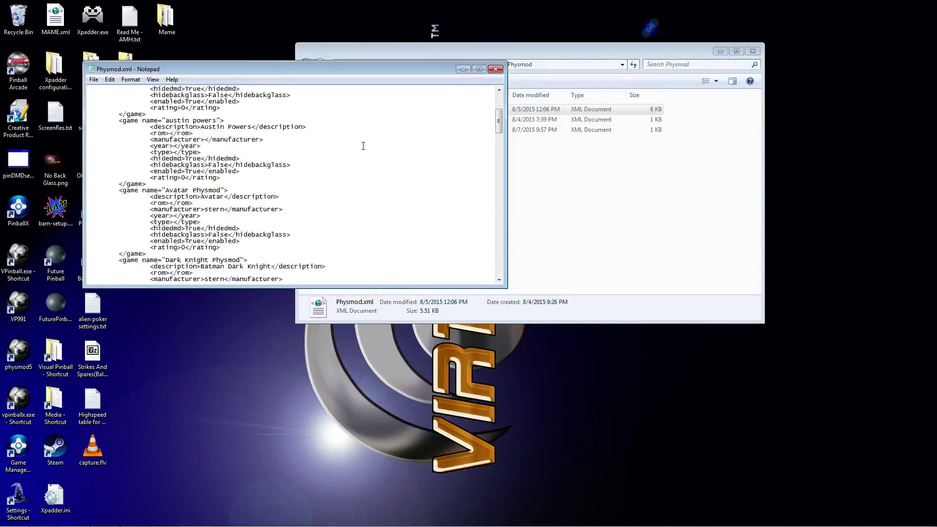
scroll(363, 145, "down", 3)
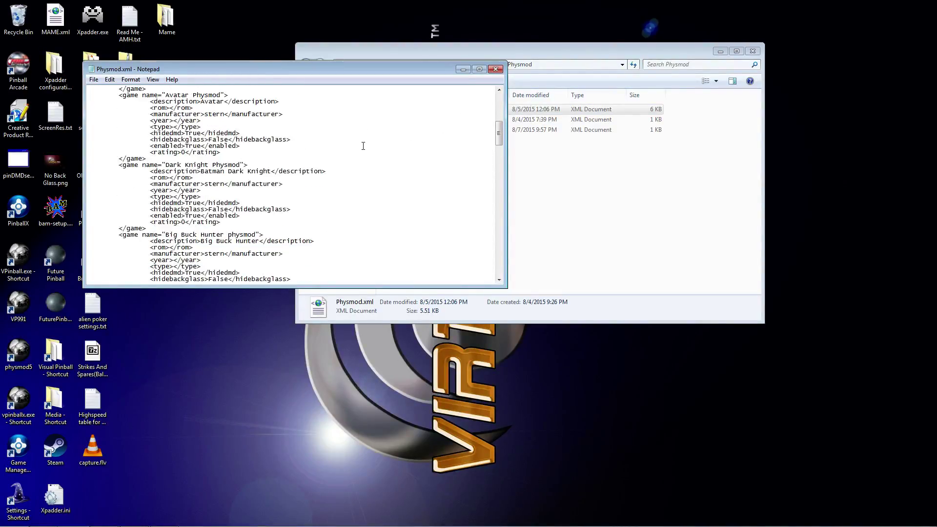
scroll(363, 145, "down", 2)
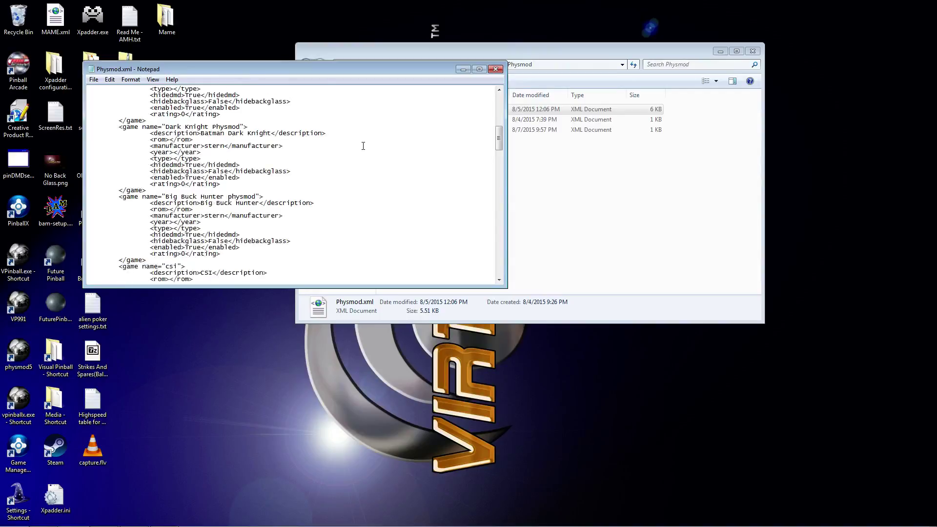
left_click(499, 69)
Go back to the main PinballX folder and open the Physmod folder inside Media
left_click(306, 64)
left_click(306, 64)
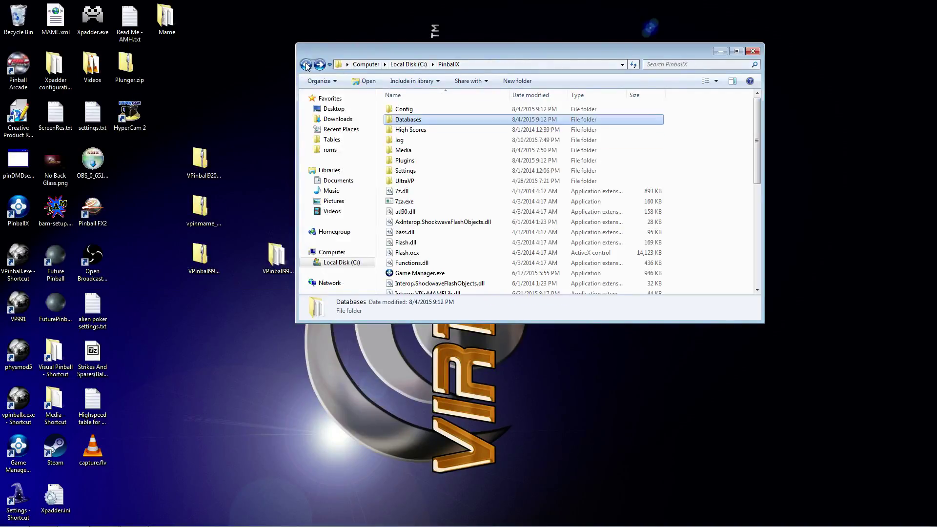
left_click(403, 151)
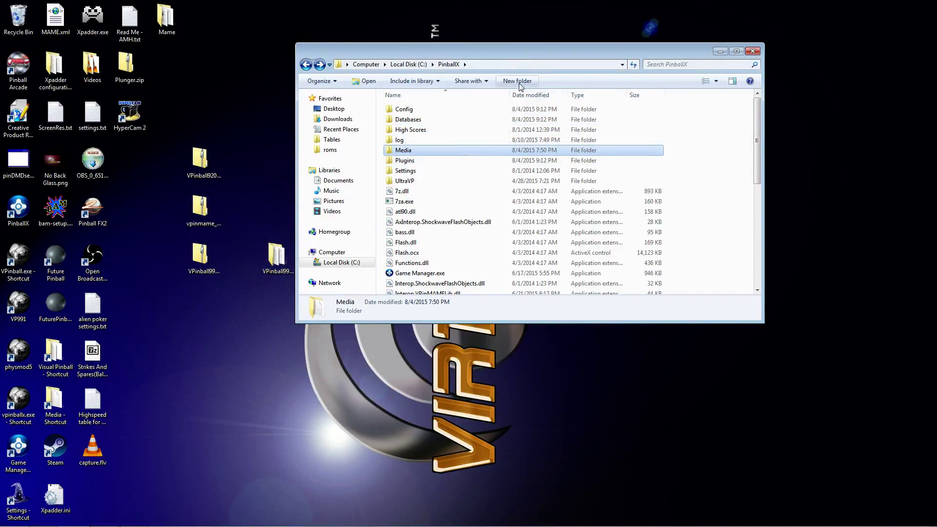
double_click(408, 151)
scroll(434, 157, "down", 3)
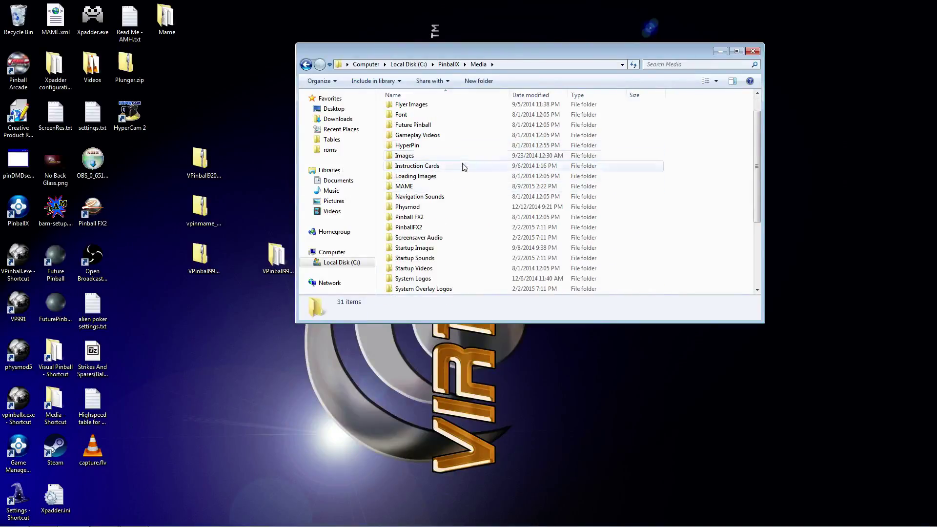
scroll(442, 166, "up", 1)
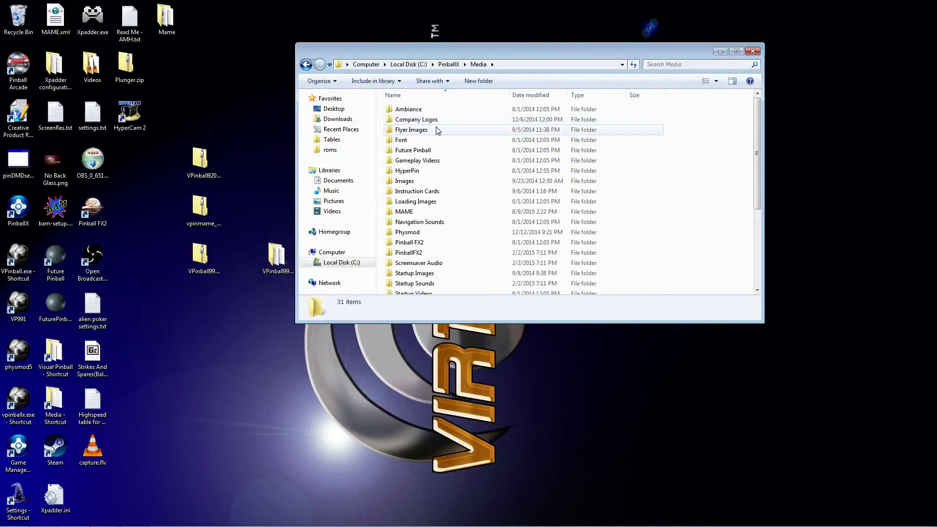
double_click(410, 232)
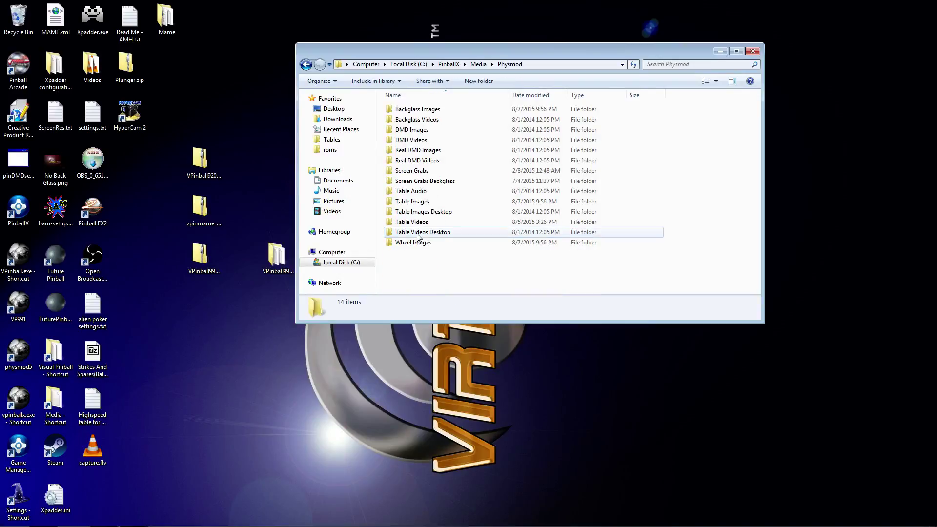
Look through Physmod's Backglass Images, Table Images and Wheel Images folders, and return to the Physmod media folder
double_click(419, 109)
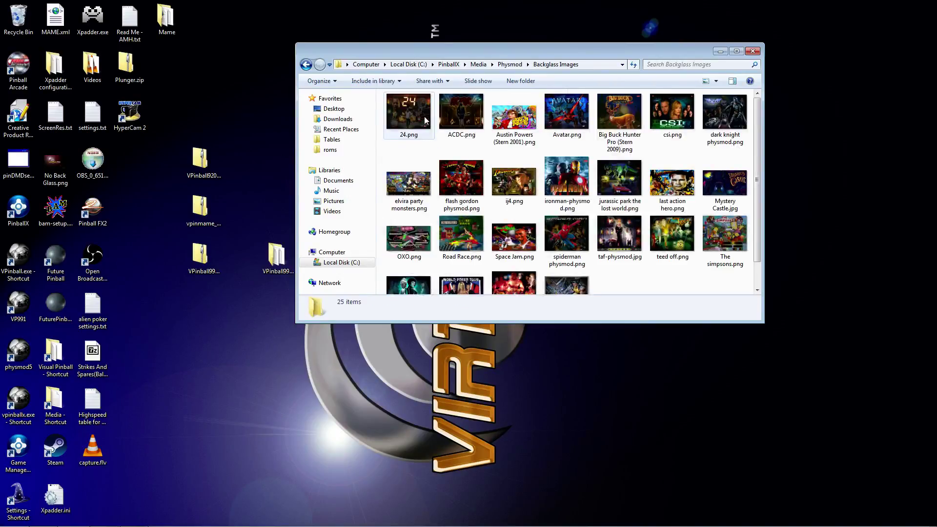
left_click(306, 64)
double_click(414, 206)
left_click(306, 65)
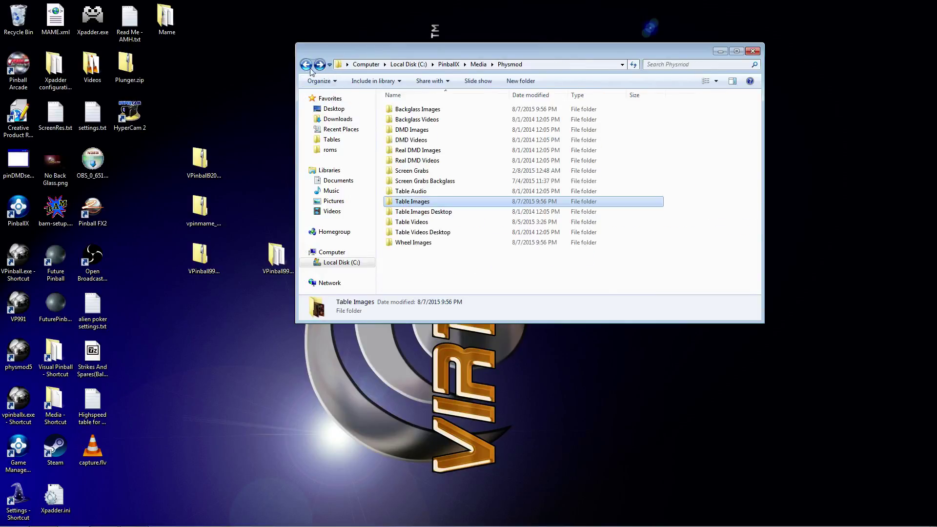
double_click(403, 243)
scroll(465, 152, "down", 1)
scroll(465, 151, "up", 1)
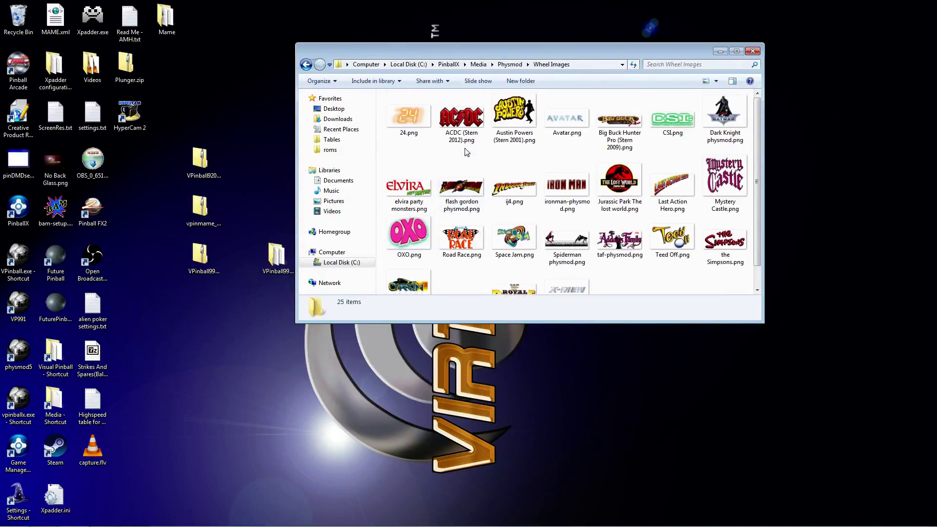
left_click(306, 65)
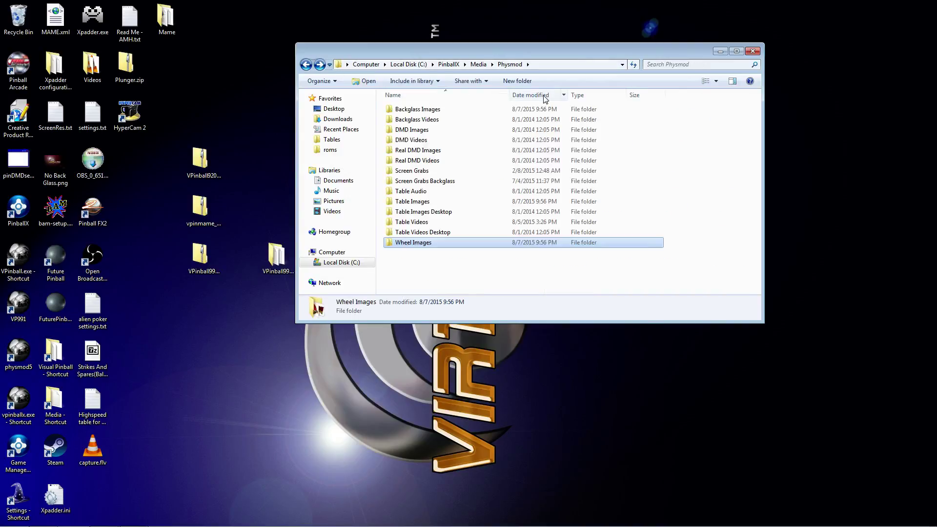
Close the Physmod media window and line up the extracted VPinball920_Full and vpinmame folders beside their zip archives on the desktop
left_click(753, 51)
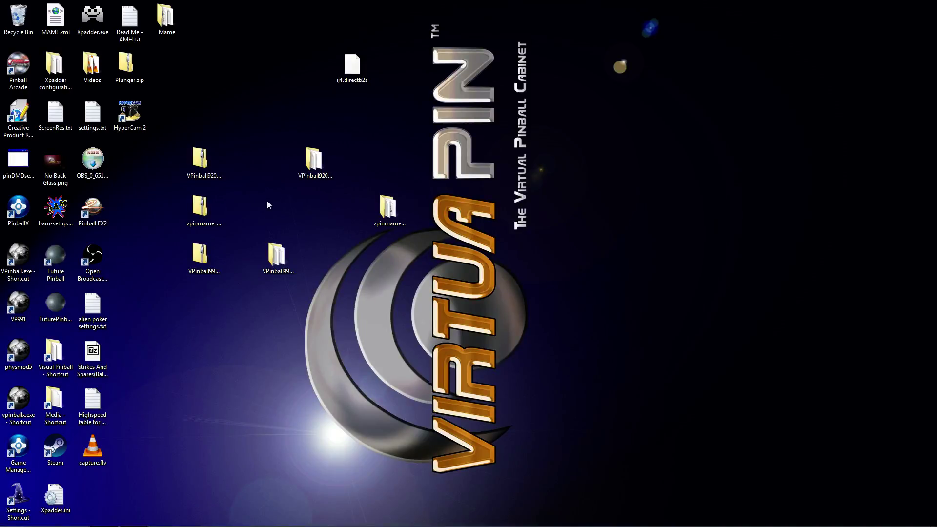
left_click_drag(267, 205, 268, 207)
left_click_drag(314, 160, 279, 165)
left_click(348, 161)
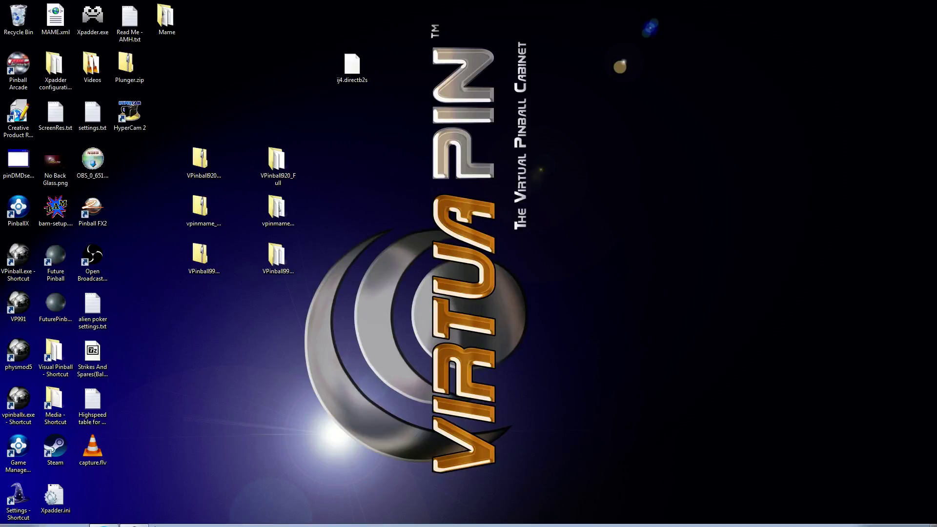
mouse_move(79, 525)
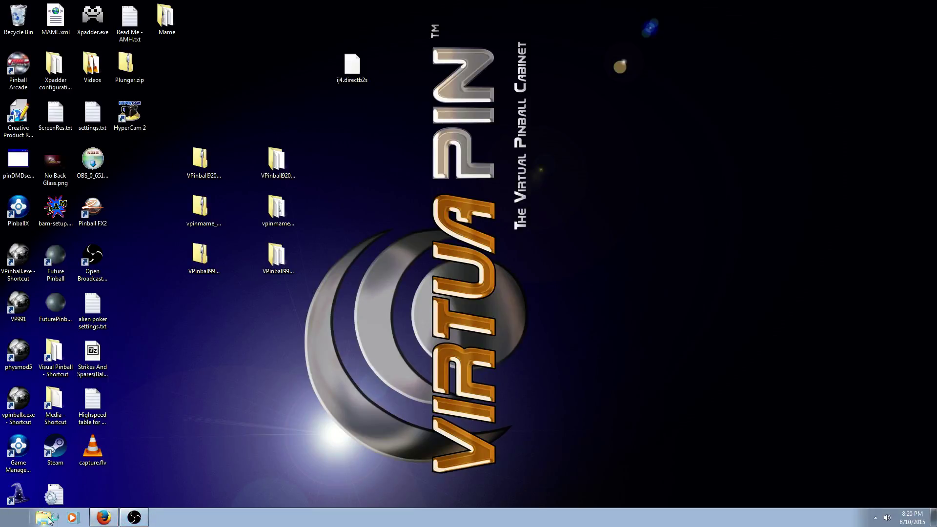
left_click(47, 518)
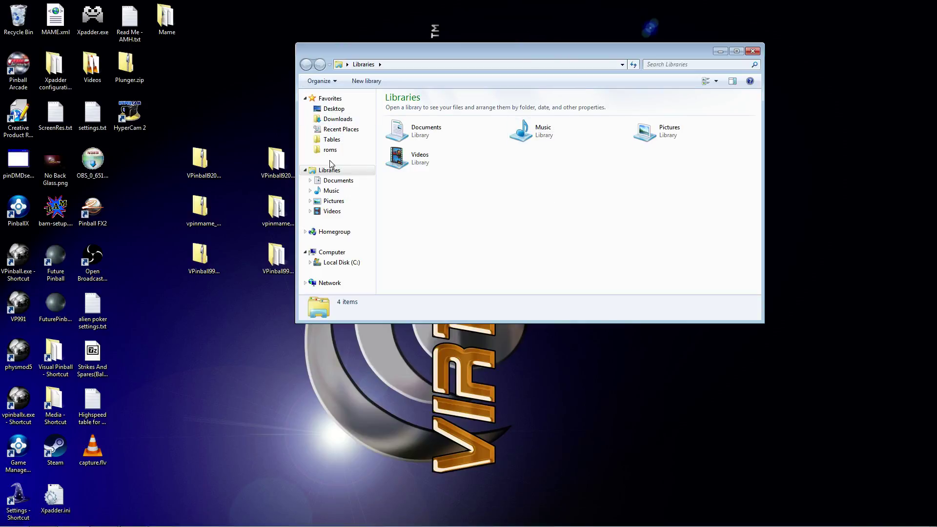
left_click(753, 51)
Open the Visual Pinball folder from the desktop, go into Tables and jump to the physmod5 batch files
left_click(54, 352)
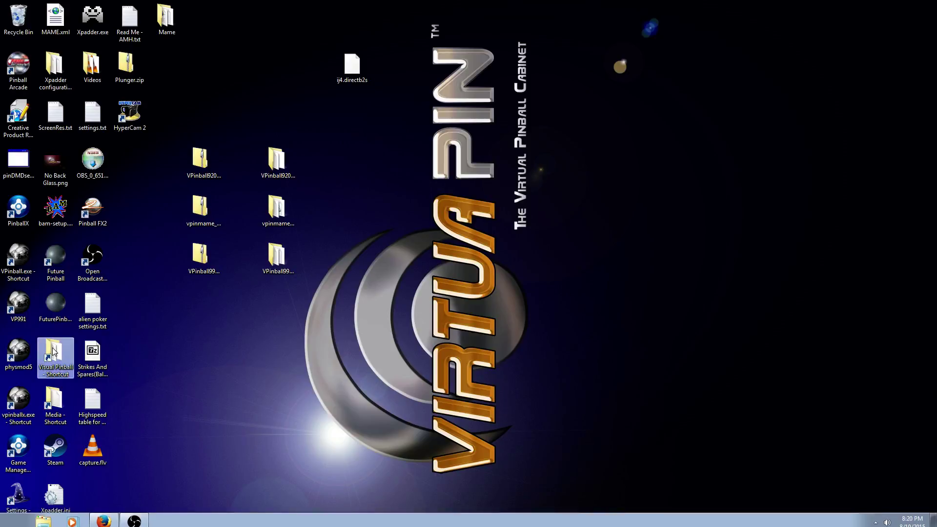
double_click(54, 351)
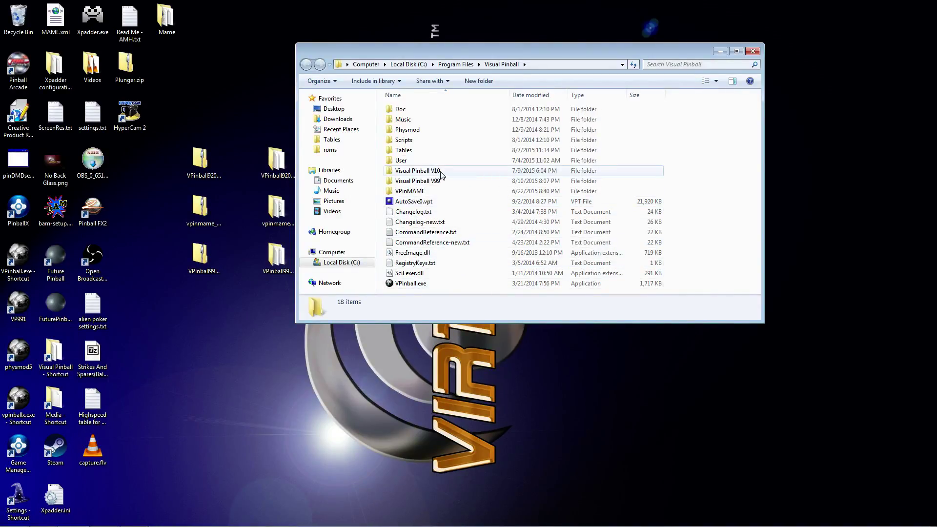
double_click(418, 152)
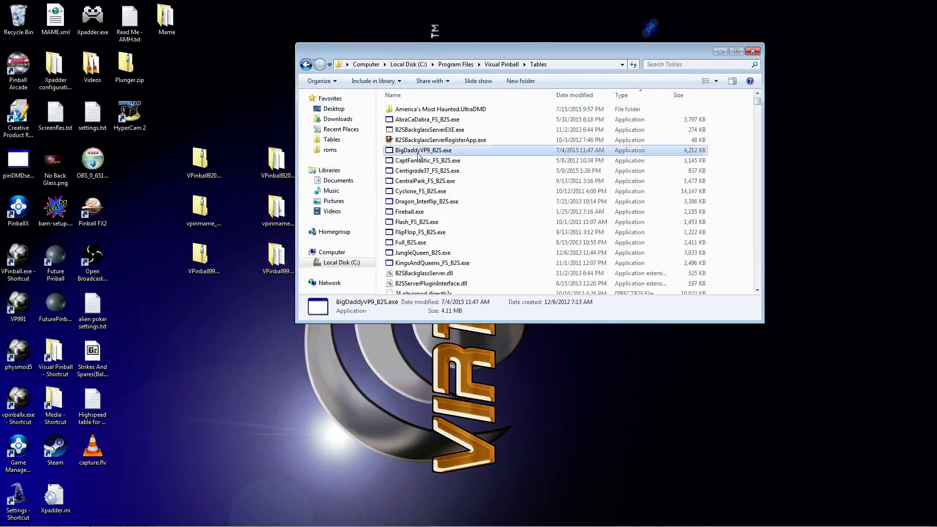
type("phy")
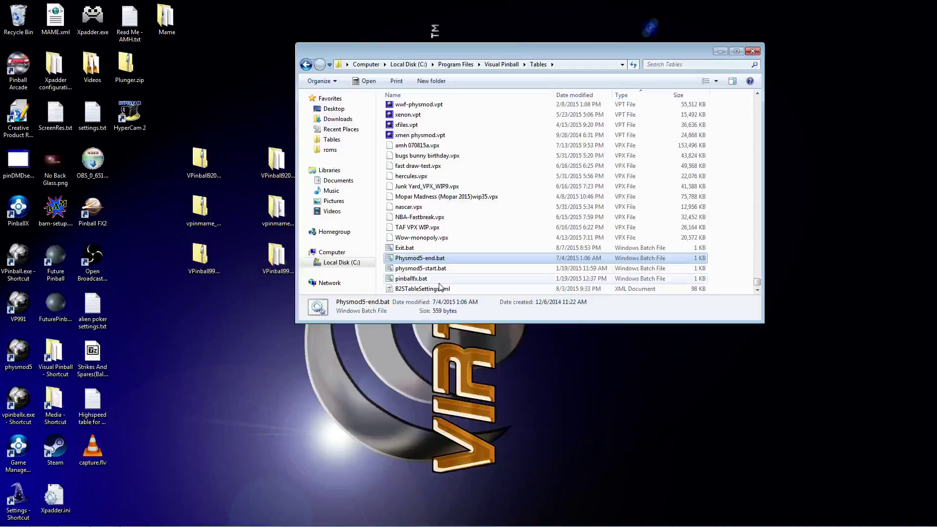
Open physmod5-start.bat for editing in Notepad, read through its DX9 Player registry commands and close it
left_click(429, 270)
right_click(429, 270)
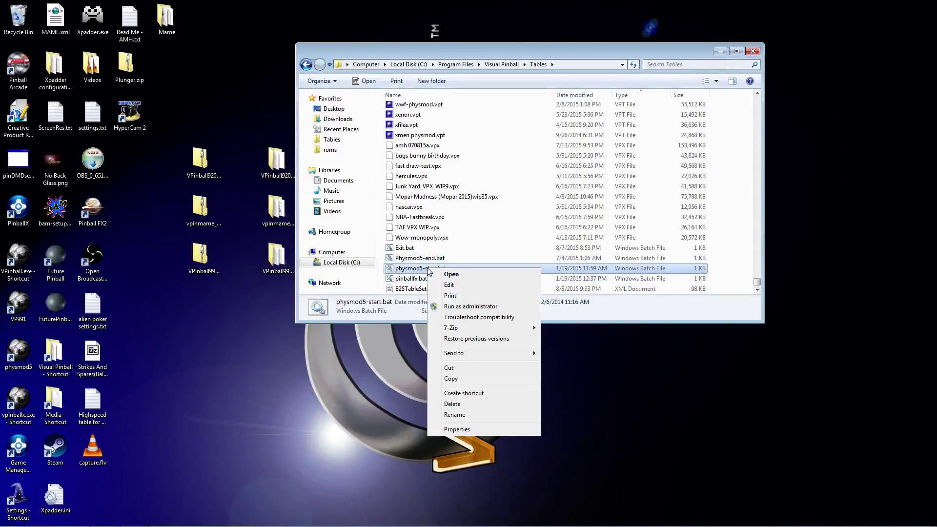
left_click(451, 285)
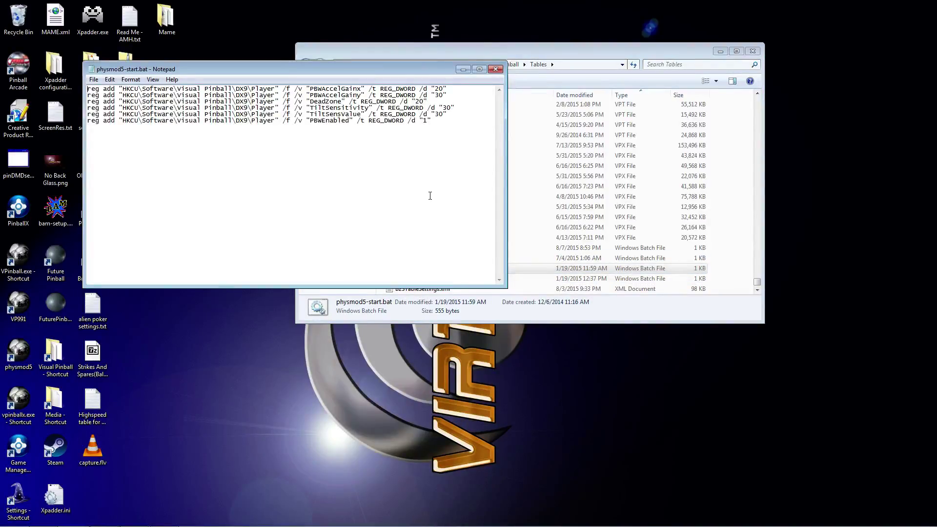
left_click_drag(354, 66, 454, 113)
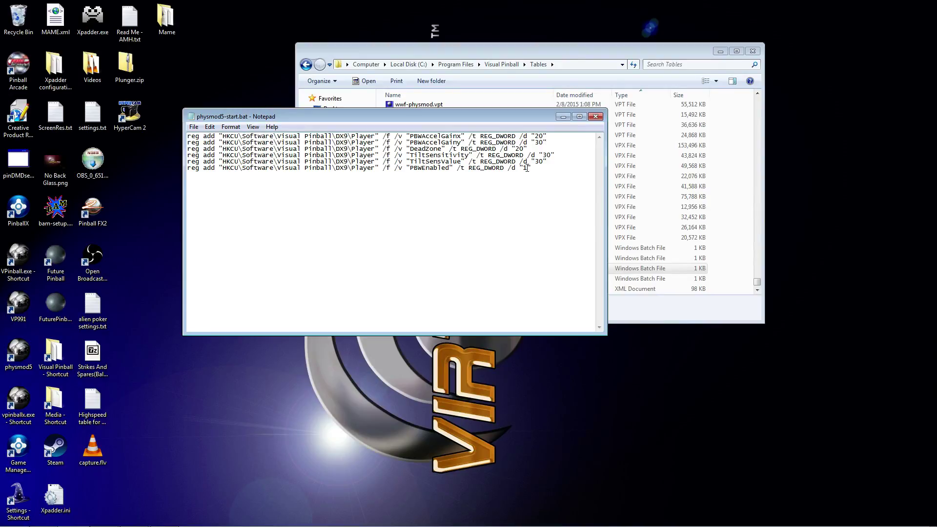
left_click(596, 116)
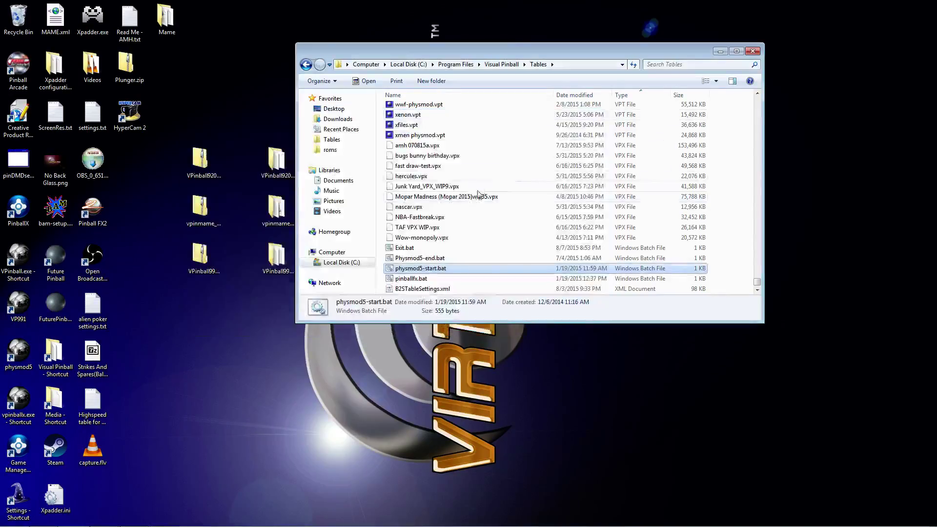
Open Physmod5-end.bat for editing in Notepad, examine its registry values such as PBWAccelGainX, and close it
left_click(434, 258)
right_click(434, 259)
left_click(457, 277)
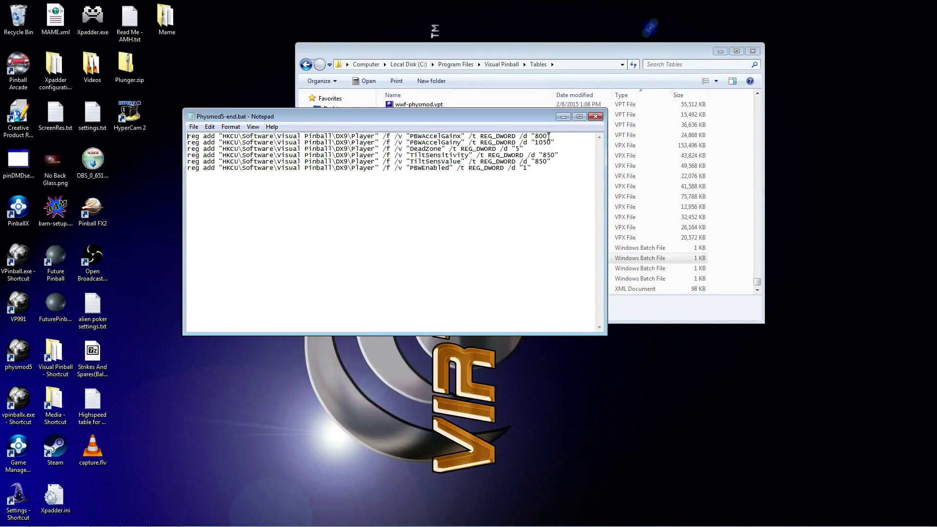
left_click_drag(547, 136, 536, 137)
left_click(595, 117)
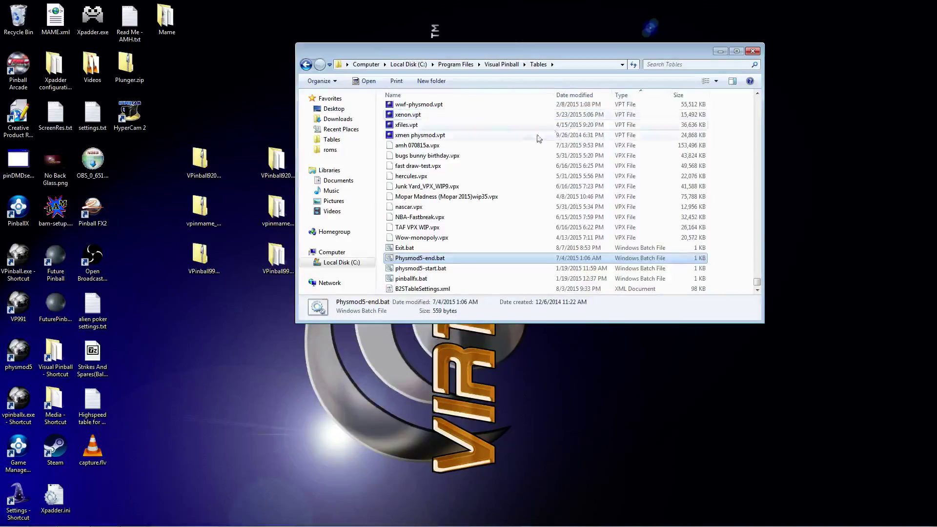
left_click(10, 519)
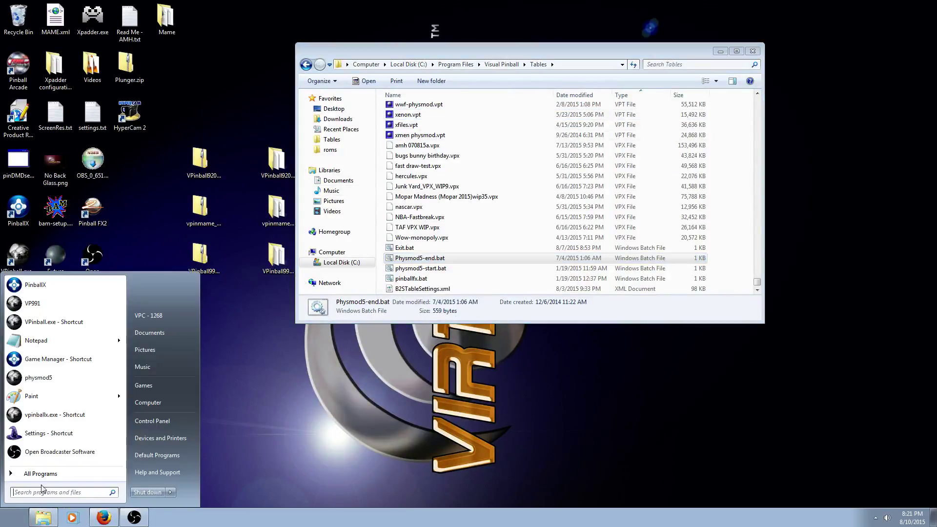
type("regedit")
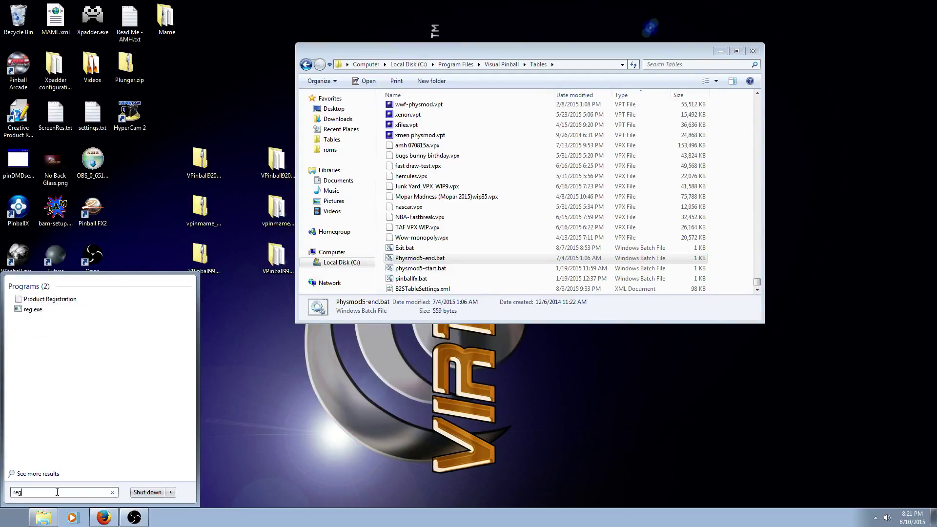
key("Return")
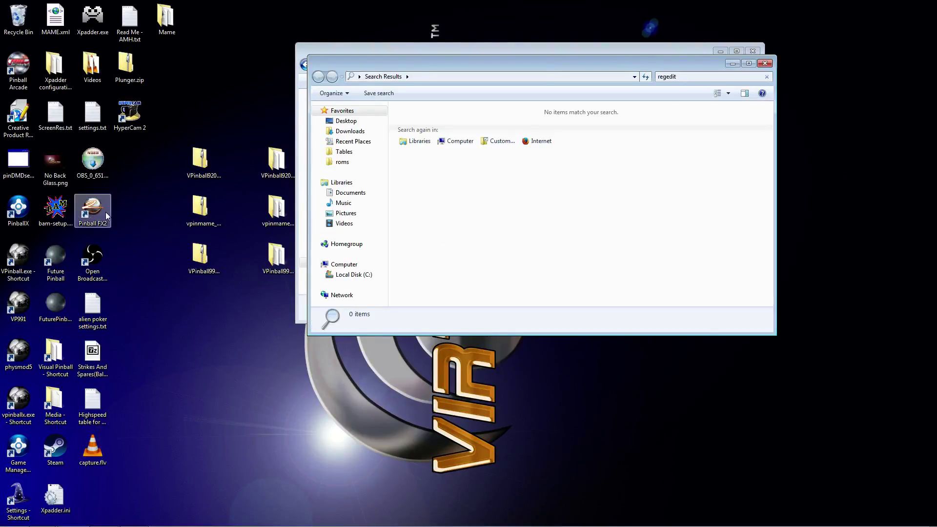
left_click(764, 63)
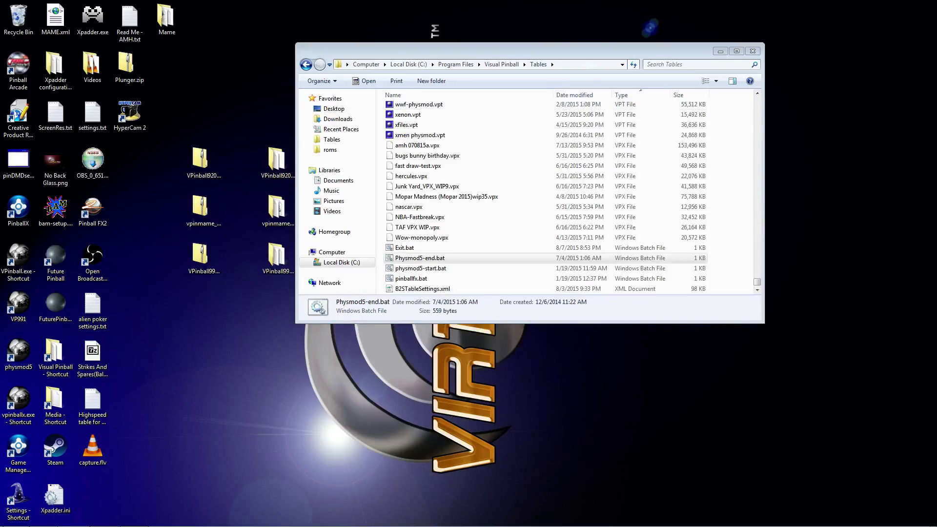
Launch regedit and collapse the NET Framework Setup key in the registry tree
left_click(11, 520)
type("regedit")
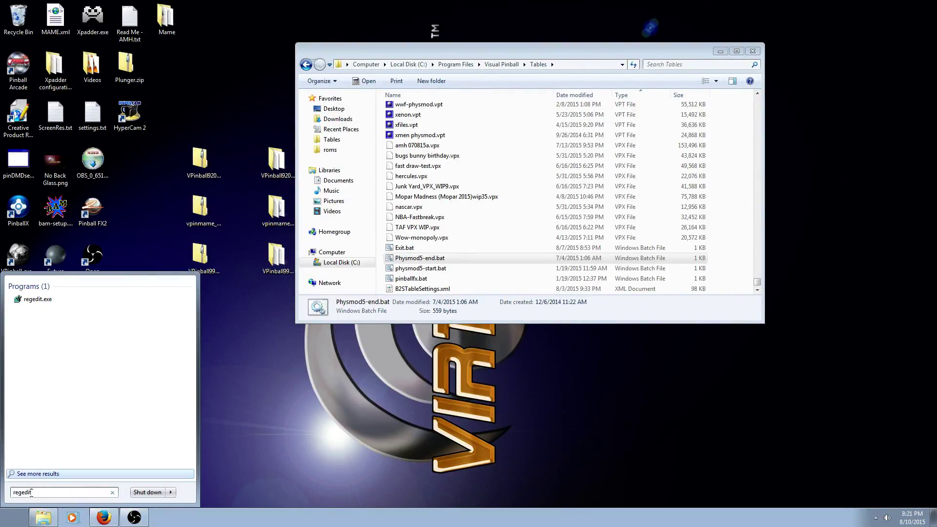
left_click(45, 297)
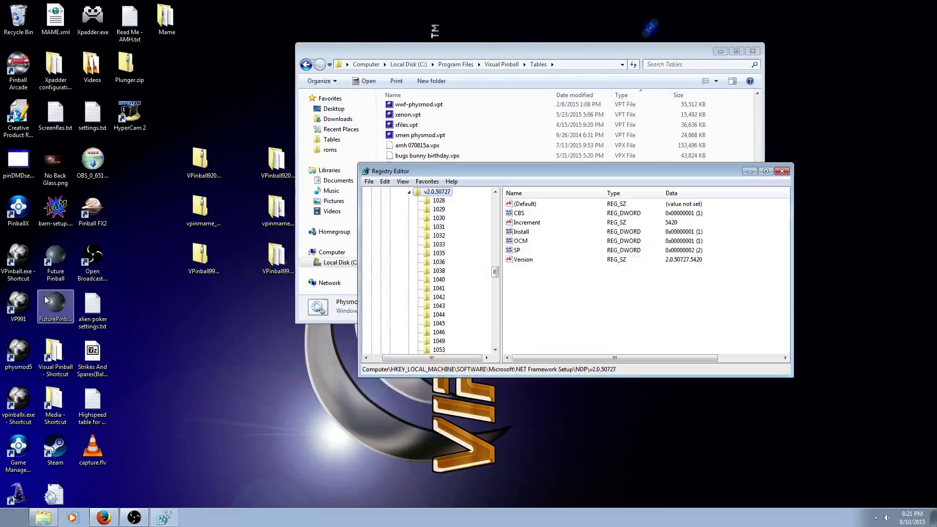
left_click_drag(526, 169, 421, 63)
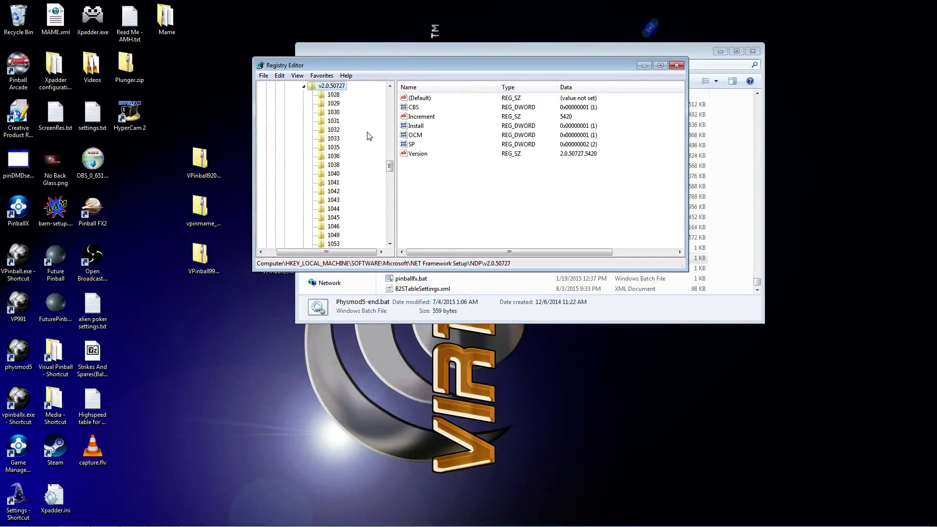
left_click_drag(389, 167, 390, 162)
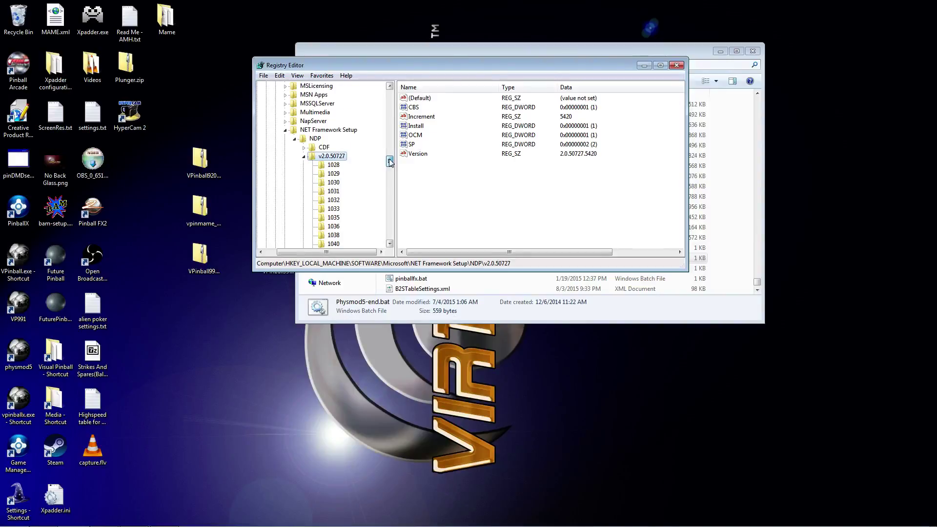
left_click(285, 130)
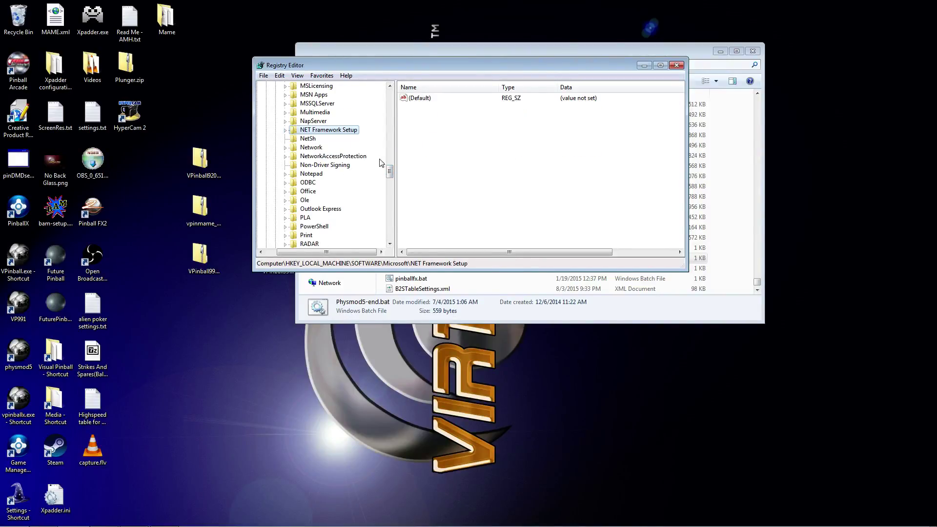
left_click_drag(390, 171, 399, 104)
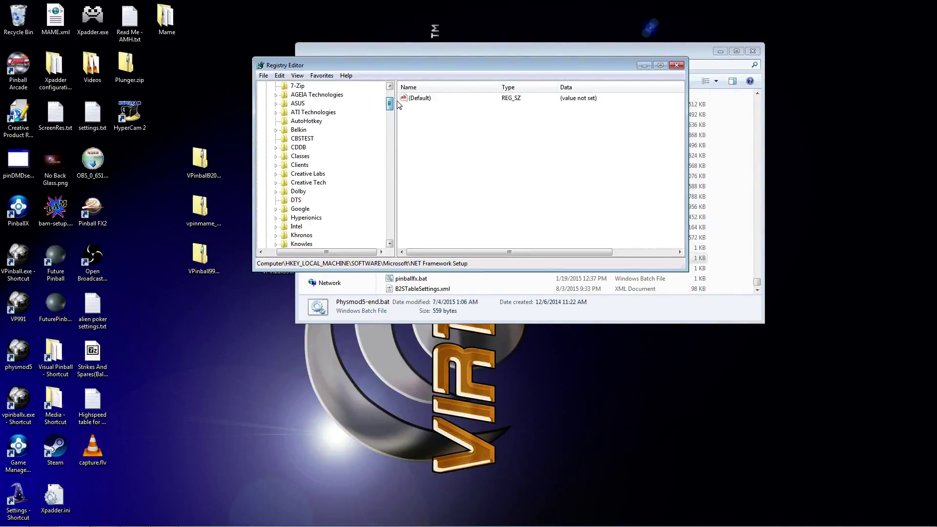
Open physmod5-start.bat for editing in Notepad and arrange it side by side with the Registry Editor
left_click_drag(462, 67, 482, 153)
left_click_drag(491, 49, 247, 21)
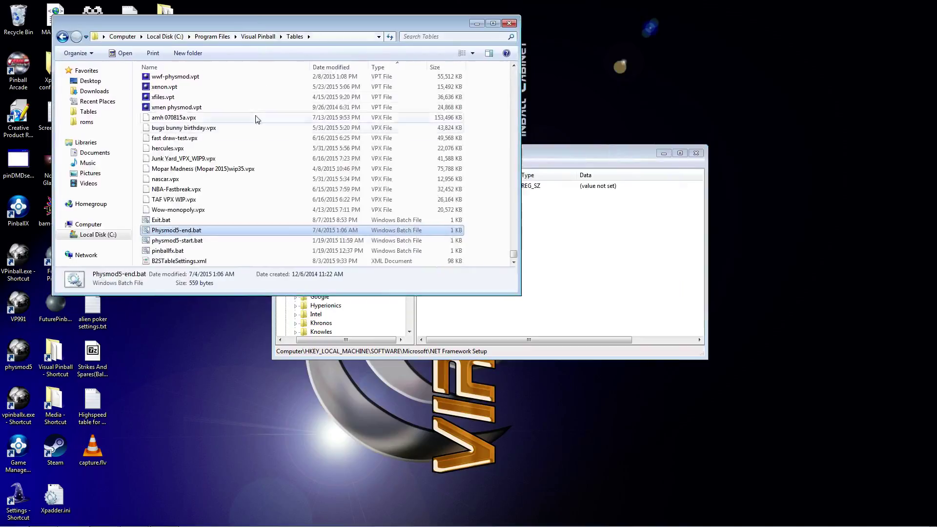
right_click(181, 239)
left_click(192, 253)
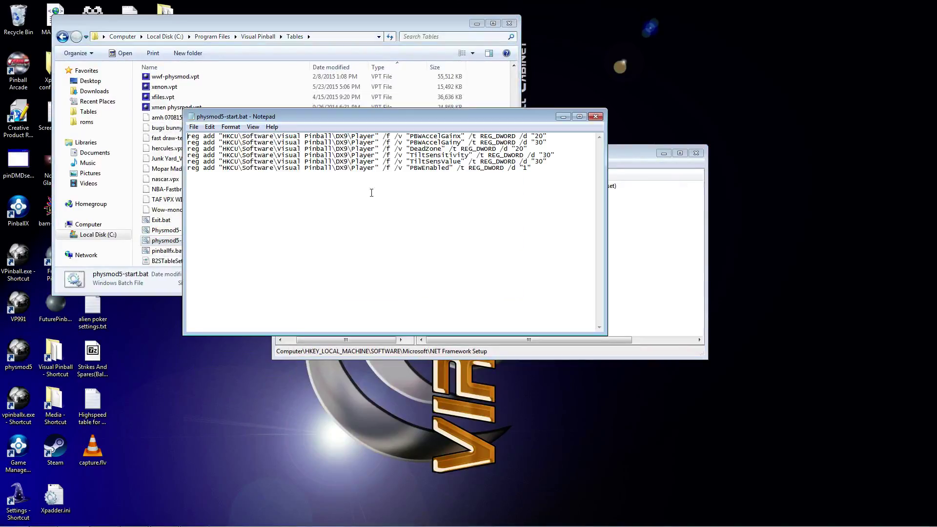
left_click_drag(470, 113, 299, 107)
left_click_drag(572, 154, 670, 109)
Collapse the Microsoft key under SOFTWARE and the whole HKEY_LOCAL_MACHINE branch in the registry tree
left_click_drag(443, 294, 432, 295)
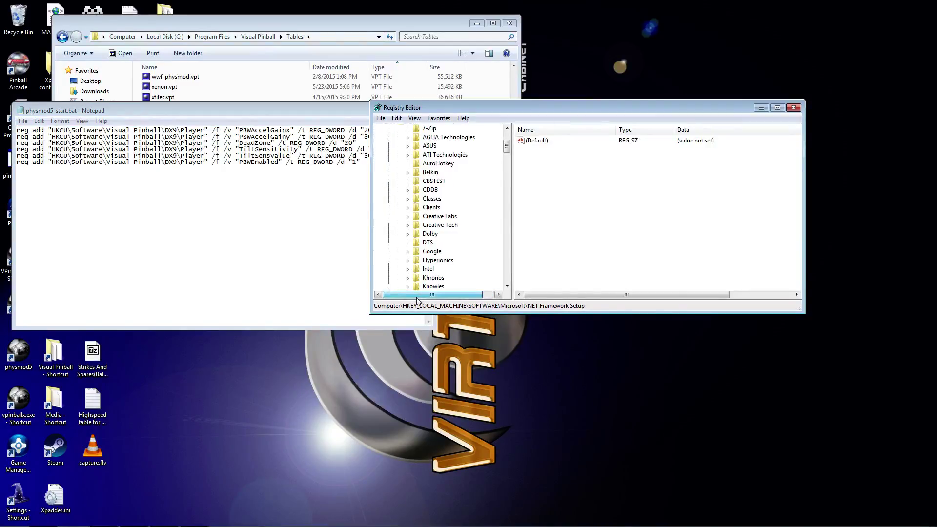
mouse_move(507, 146)
left_mouse_down()
mouse_move(508, 133)
mouse_move(509, 160)
left_mouse_up()
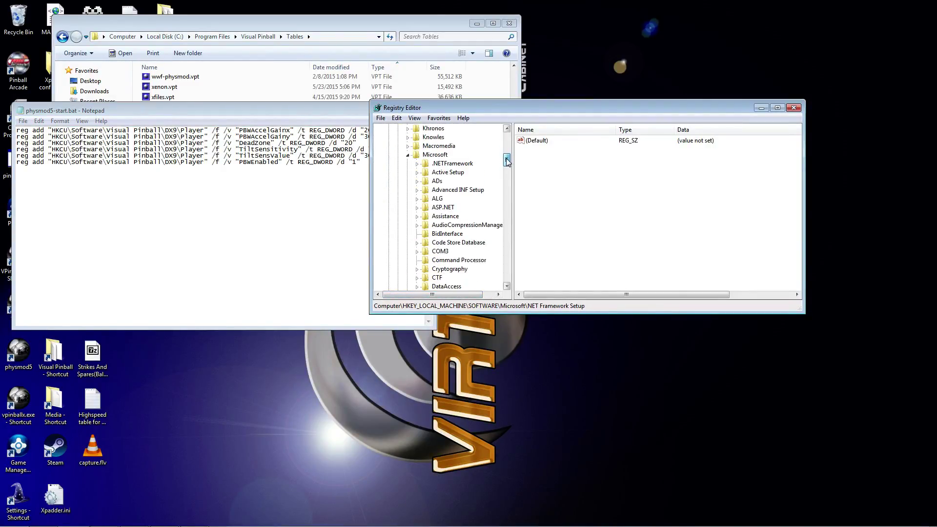
left_click(408, 155)
left_click_drag(508, 238, 509, 262)
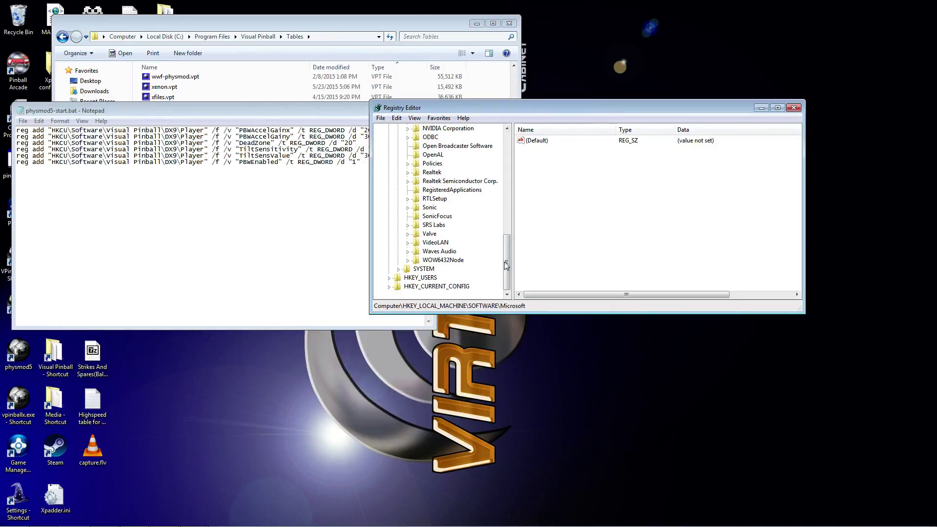
left_click_drag(508, 264, 509, 227)
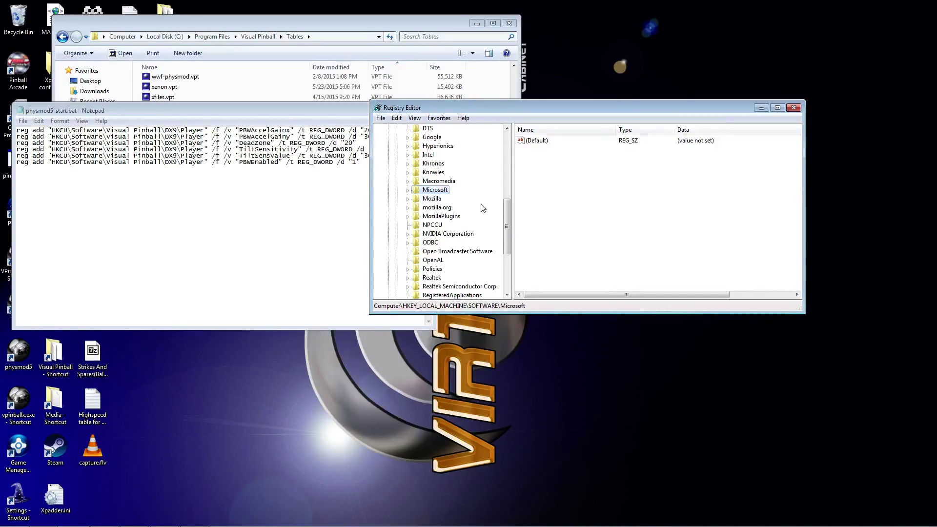
left_click_drag(508, 220, 523, 151)
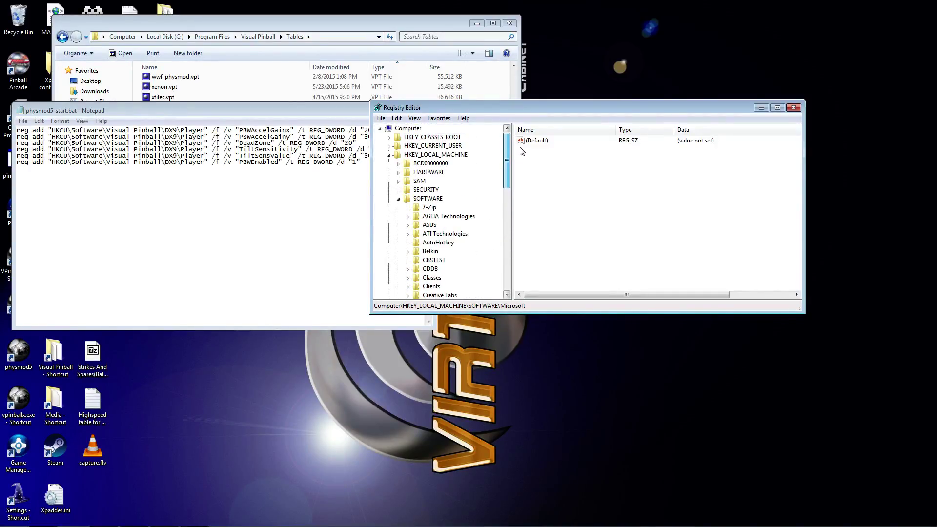
left_click(396, 156)
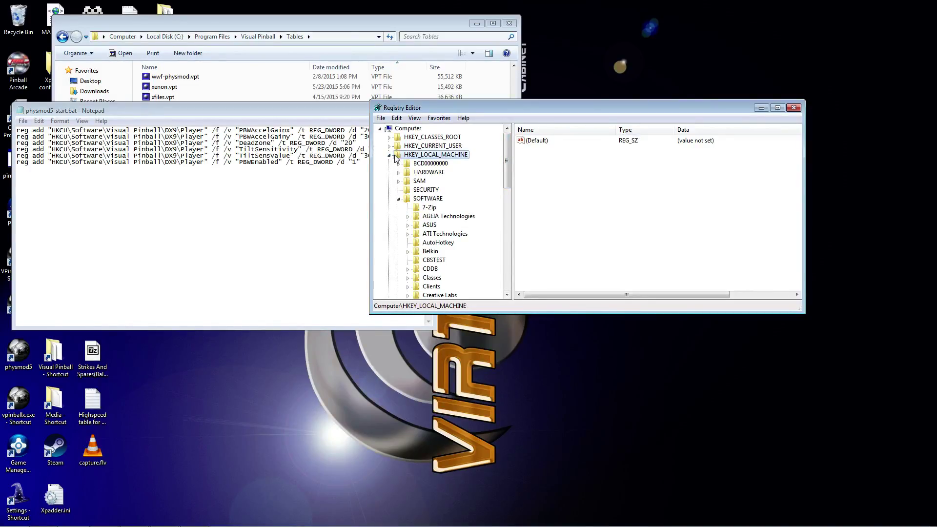
left_click(390, 155)
Expand the registry tree to HKEY_CURRENT_USER\Software\Visual Pinball\DX9 and select the DX9 key
left_click(389, 146)
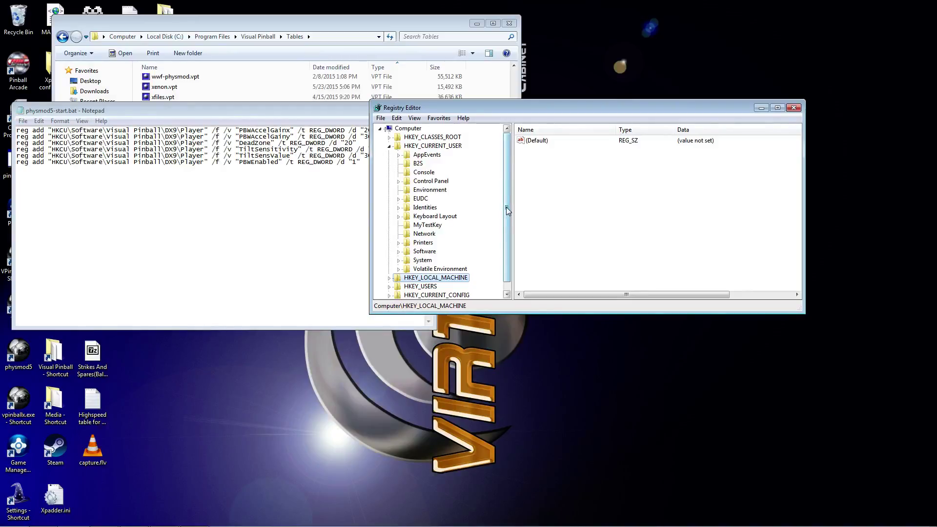
left_click_drag(506, 207, 506, 212)
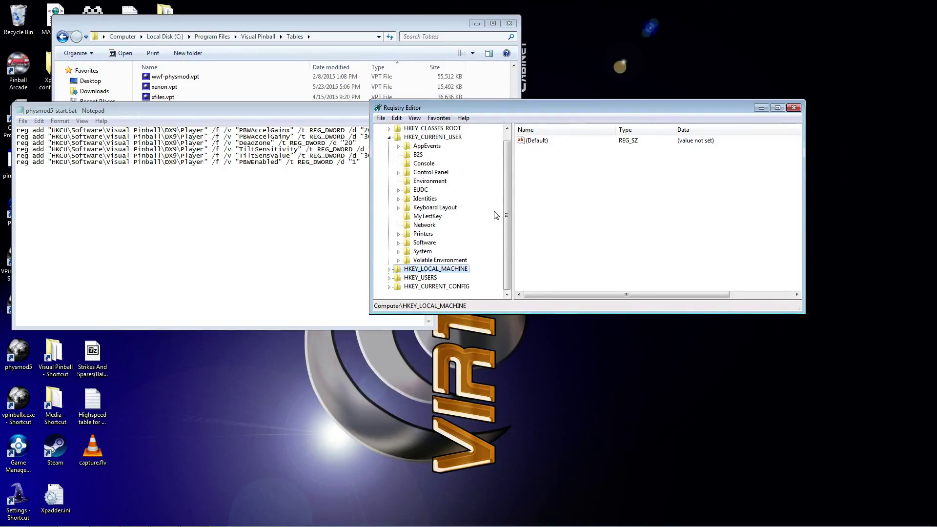
left_click(398, 243)
left_click_drag(506, 191, 504, 224)
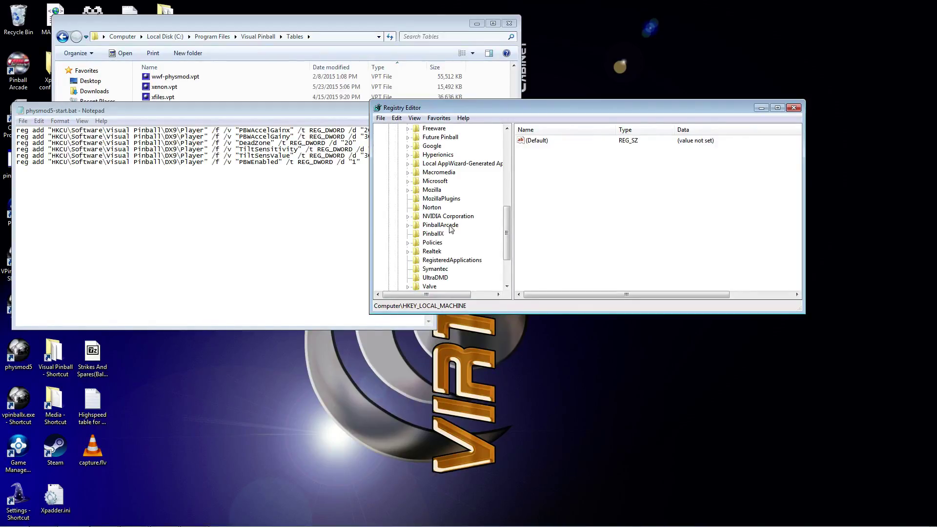
left_click_drag(506, 222, 513, 237)
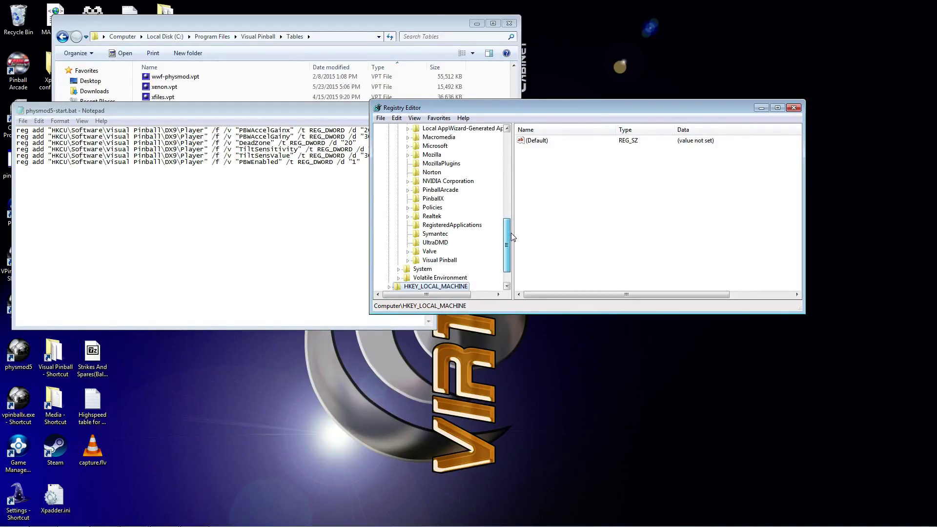
left_click(407, 261)
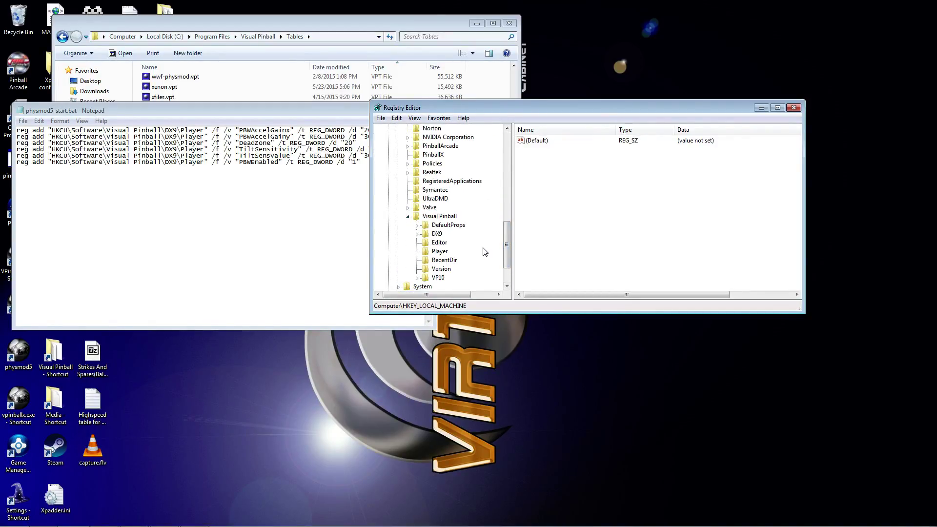
left_click(418, 234)
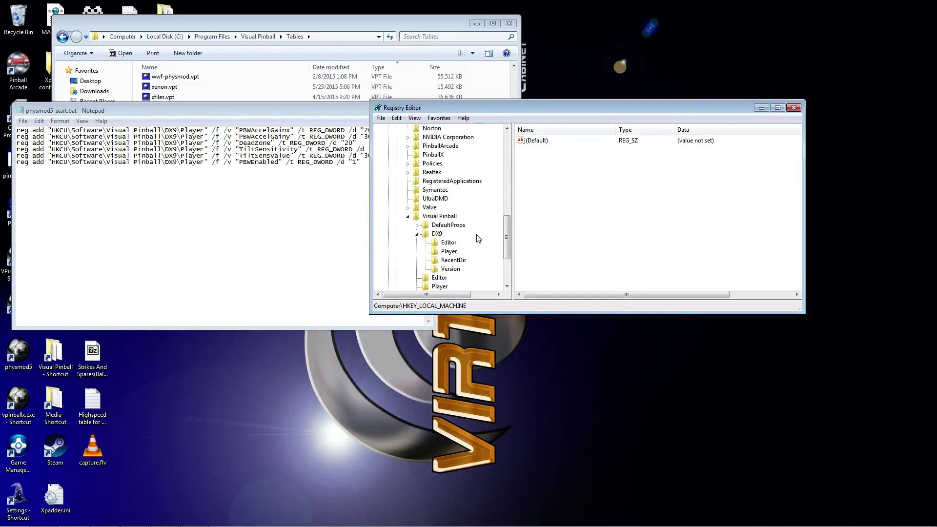
left_click(438, 233)
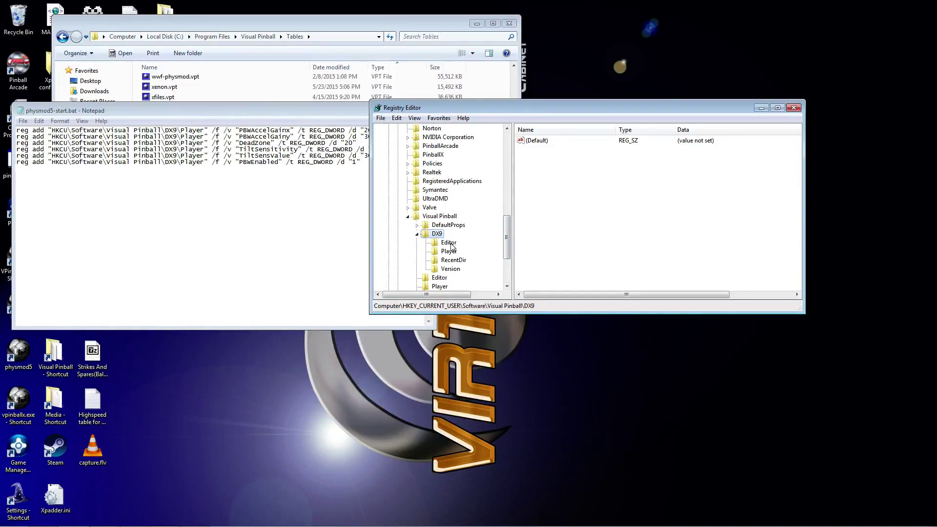
Show the values of the Player key under DX9 and locate the PBWEnabled entry
left_click(447, 269)
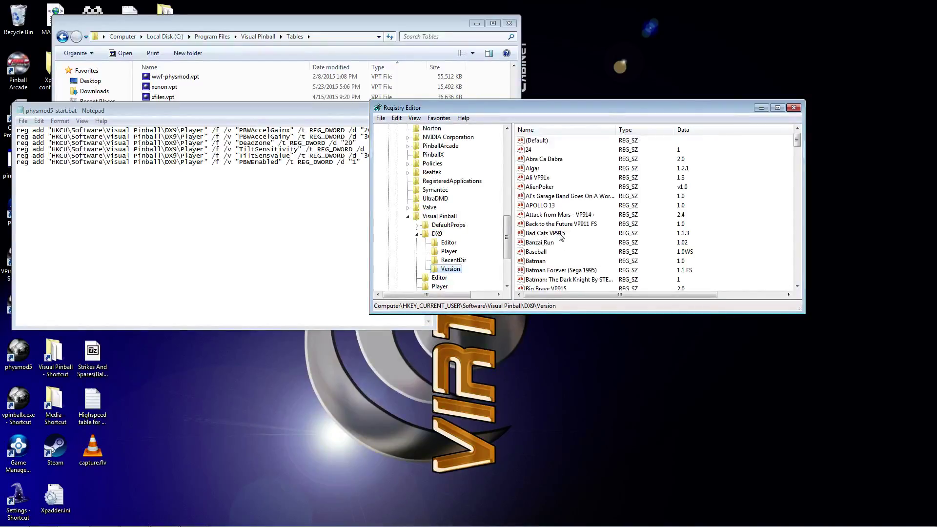
left_click(450, 251)
left_click_drag(797, 140, 770, 238)
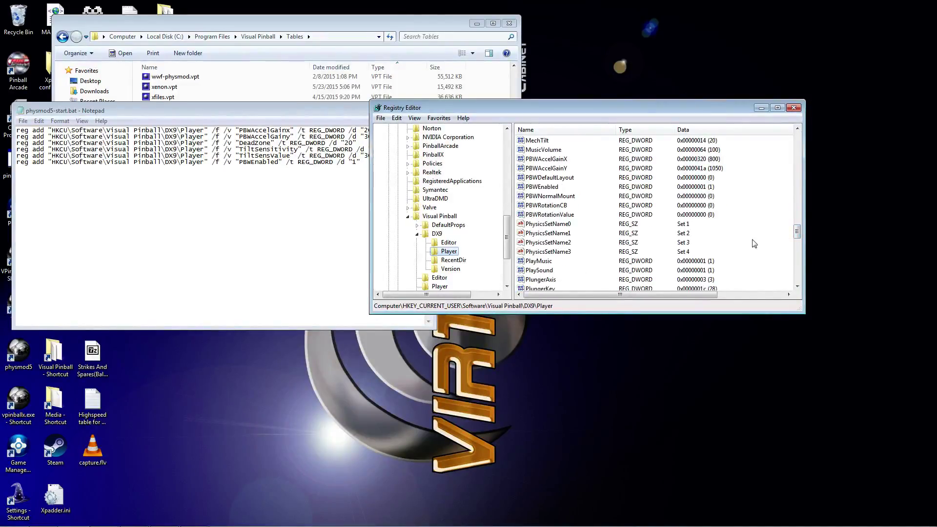
left_click(546, 187)
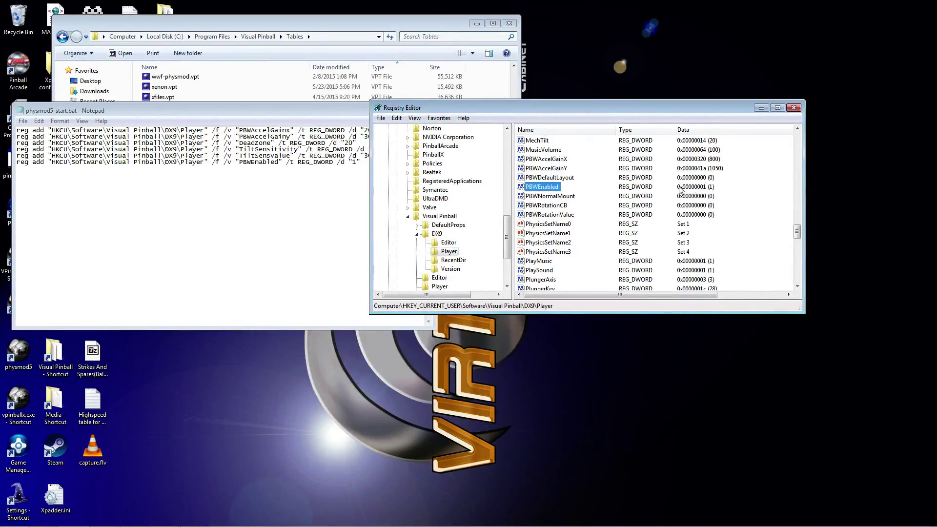
Compare the Player key directly under Visual Pinball with the DX9 one and check its PBWAccelGainX and PBWAccelGainY values
left_click_drag(507, 232, 506, 248)
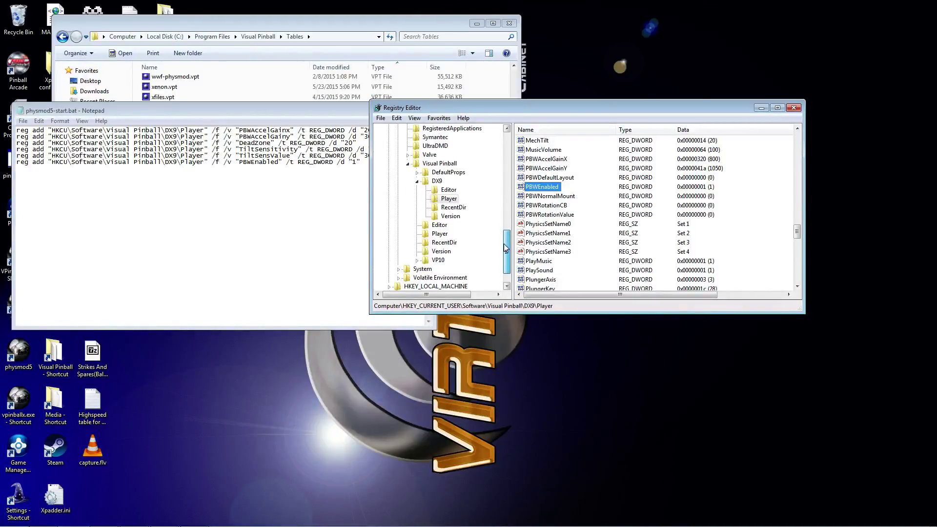
left_click(442, 235)
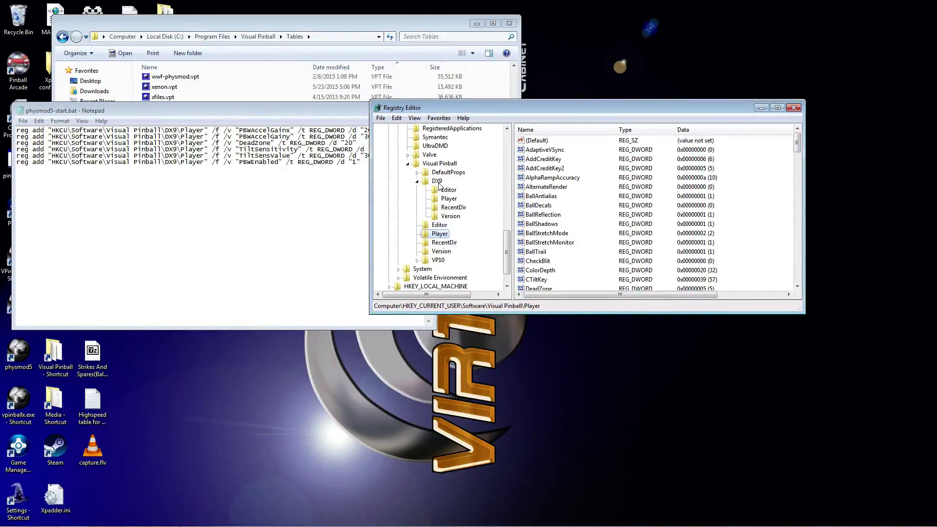
left_click(449, 199)
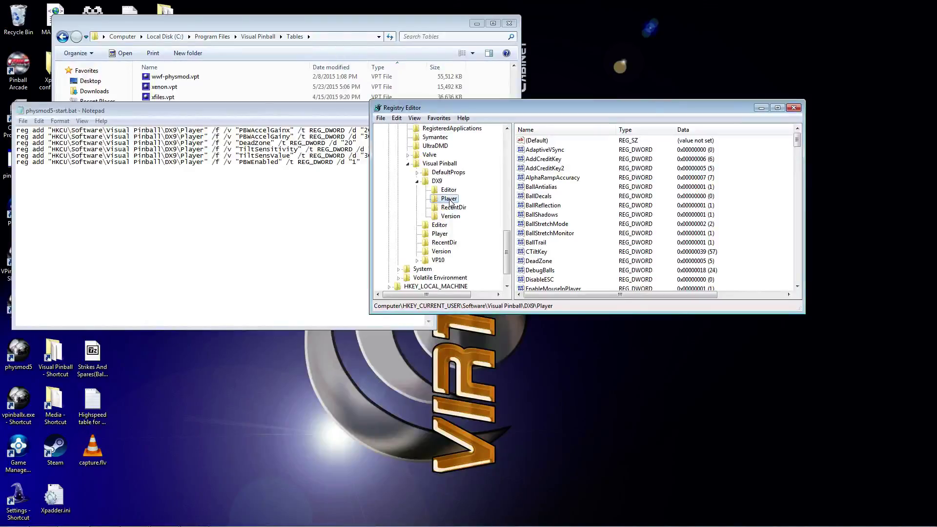
left_click(439, 235)
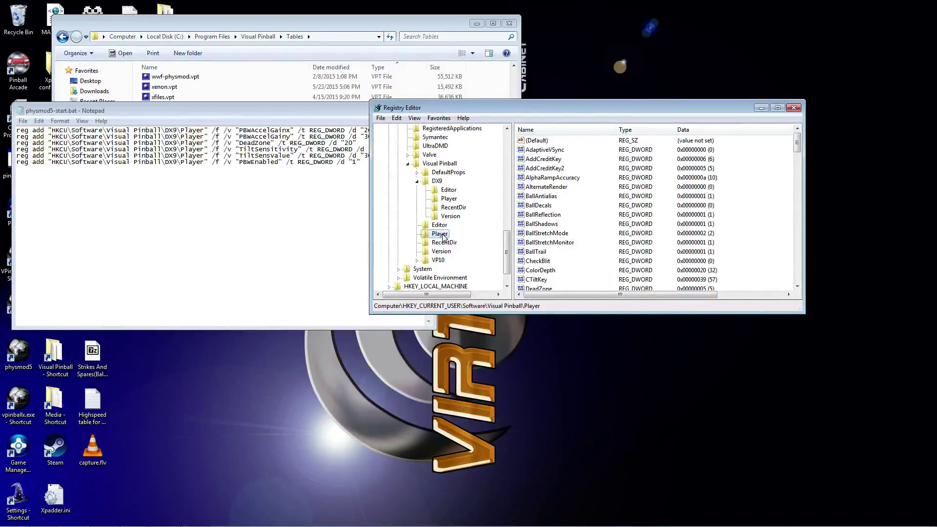
left_click(531, 217)
key("p")
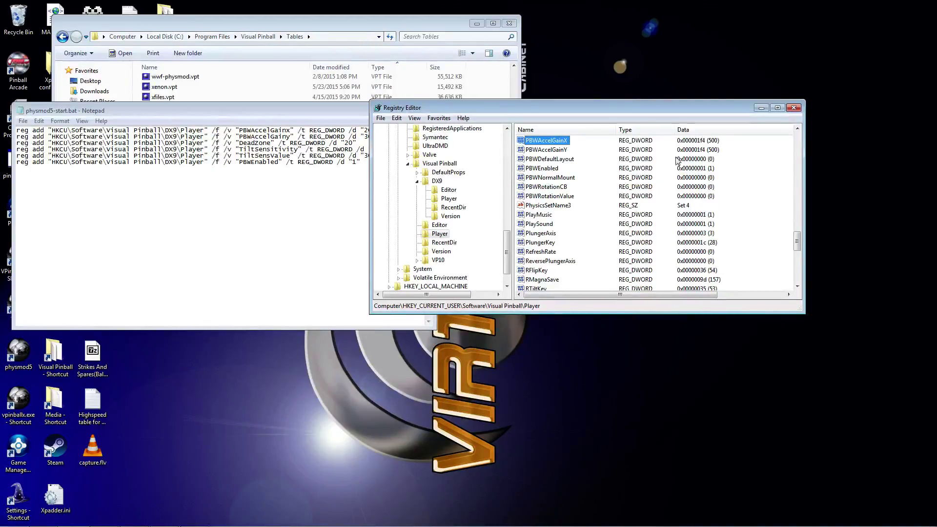
left_click(718, 144)
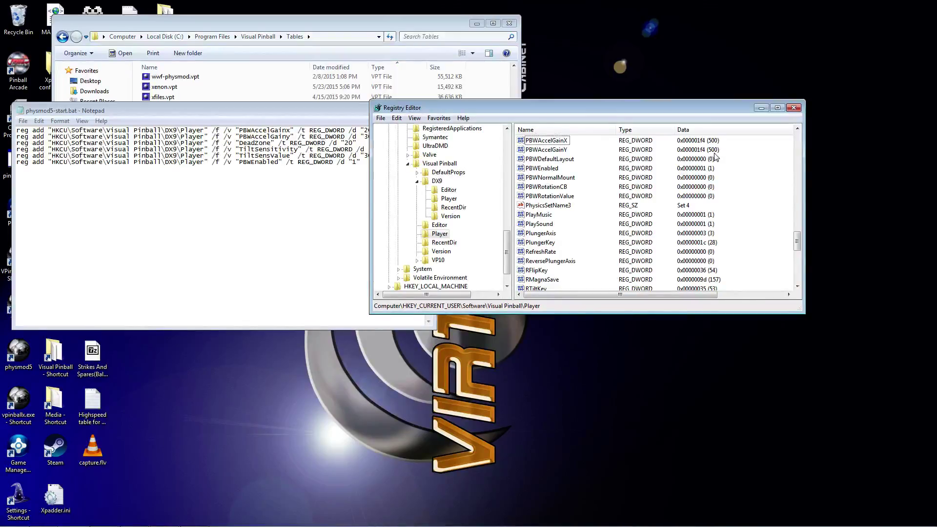
Check PBWAccelGainX in the Player key under VP10, collapse VP10, and return to DX9's Player key
left_click(436, 259)
left_click(417, 260)
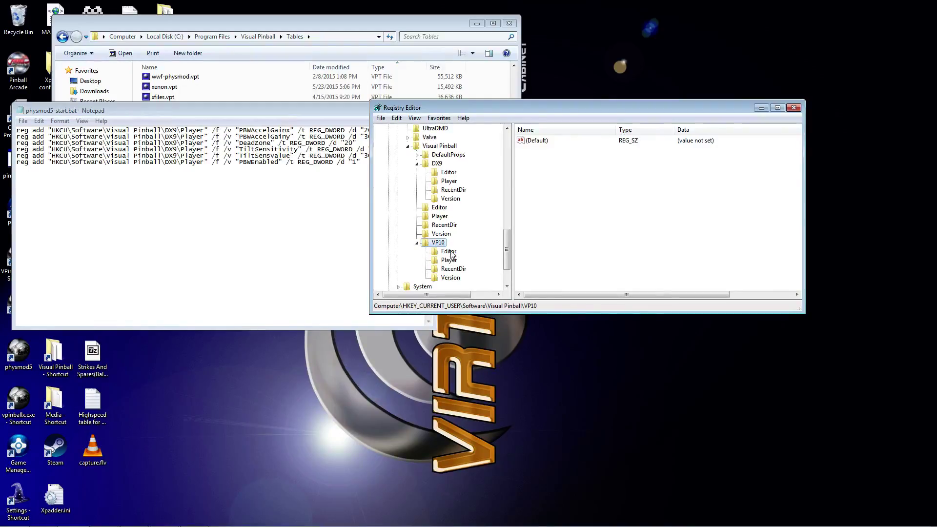
left_click(449, 260)
left_click(552, 188)
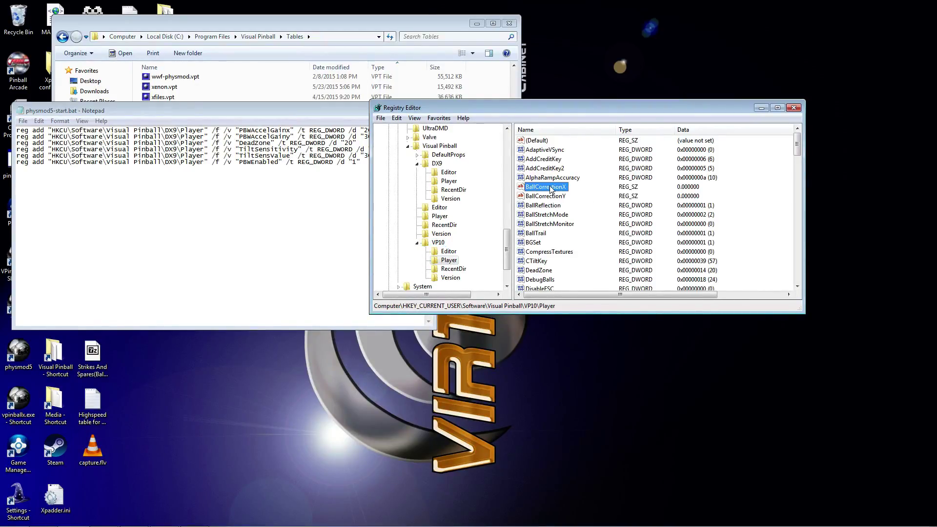
key("p")
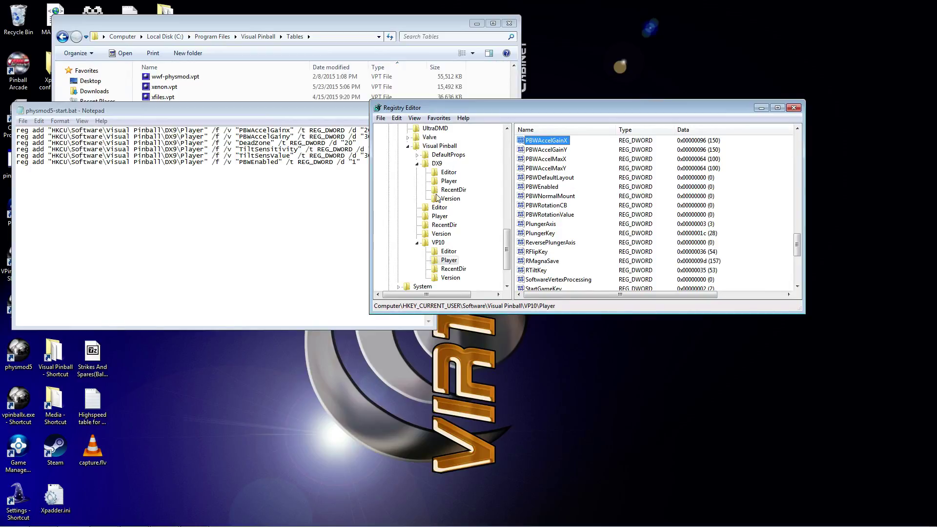
left_click(418, 244)
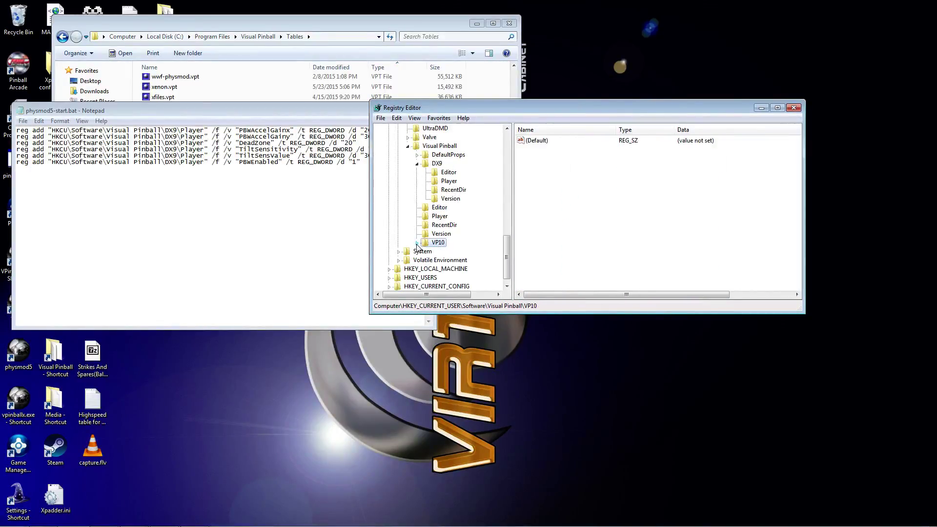
left_click(449, 182)
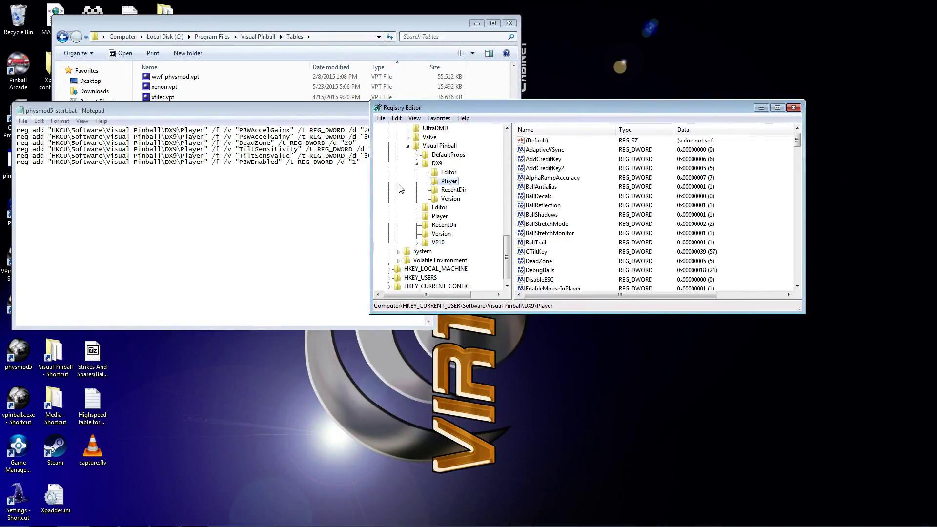
Close the Registry Editor and the Notepad window showing physmod5-start.bat
left_click(795, 108)
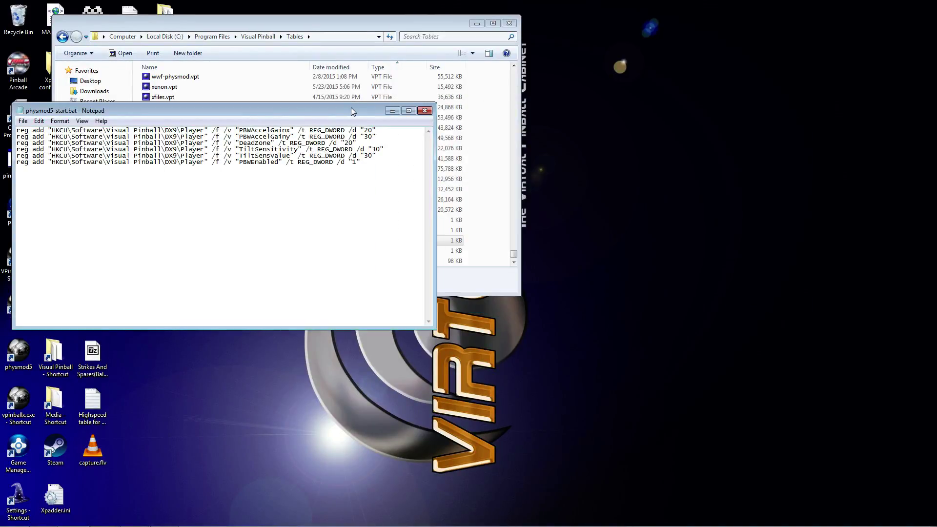
left_click_drag(350, 108, 498, 137)
left_click(569, 142)
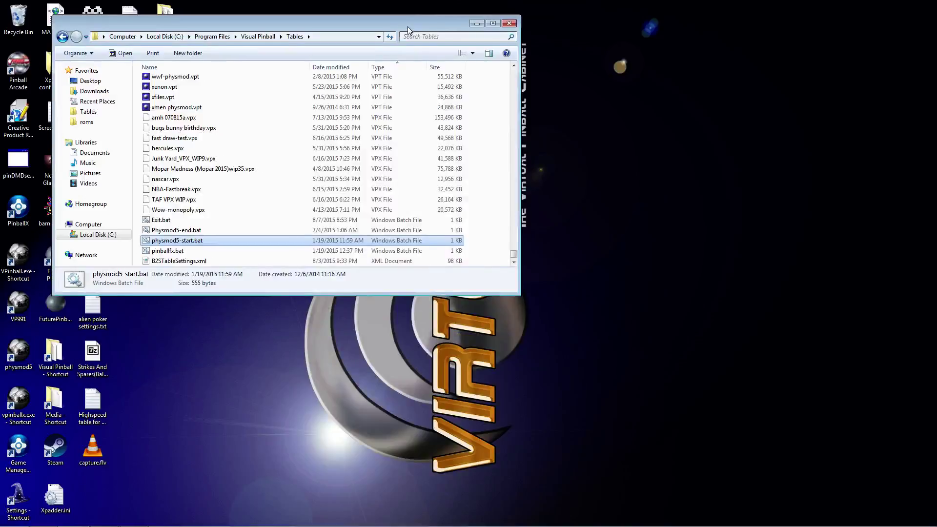
Browse back up through the Tables file list, return to the Visual Pinball folder, and close the Explorer window
left_click_drag(407, 27, 640, 75)
scroll(481, 233, "up", 4)
scroll(480, 233, "up", 20)
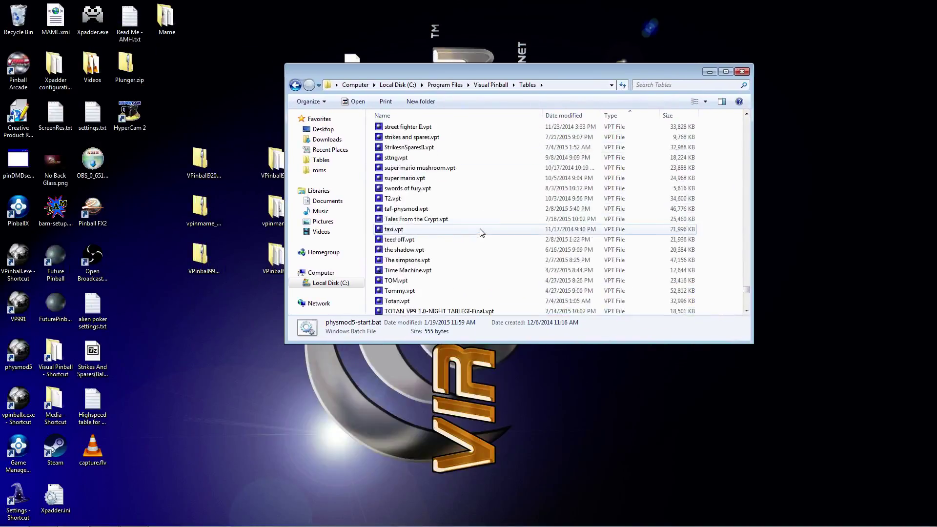
scroll(480, 233, "up", 20)
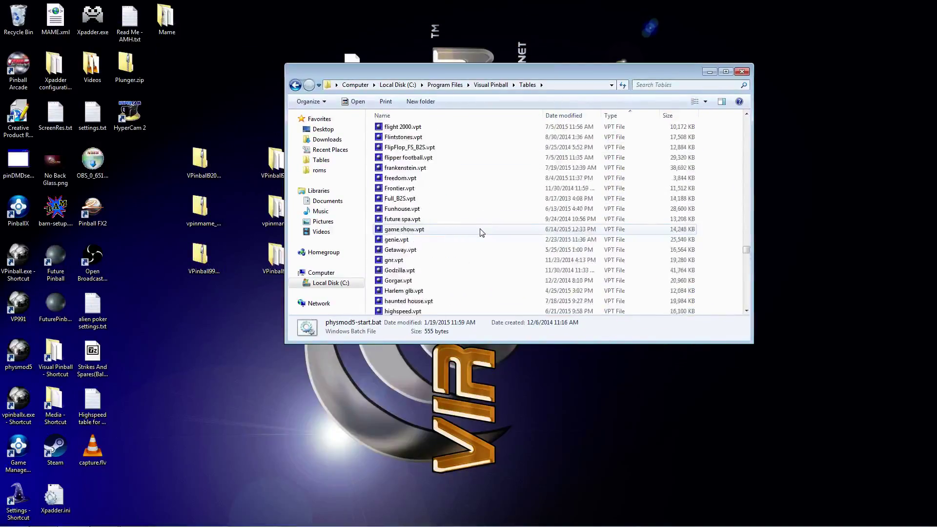
scroll(482, 232, "up", 10)
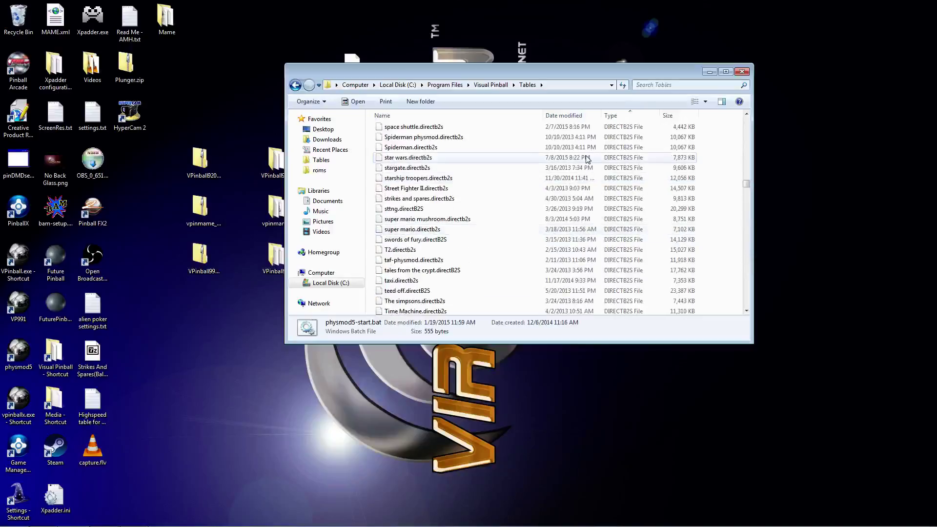
left_click(296, 86)
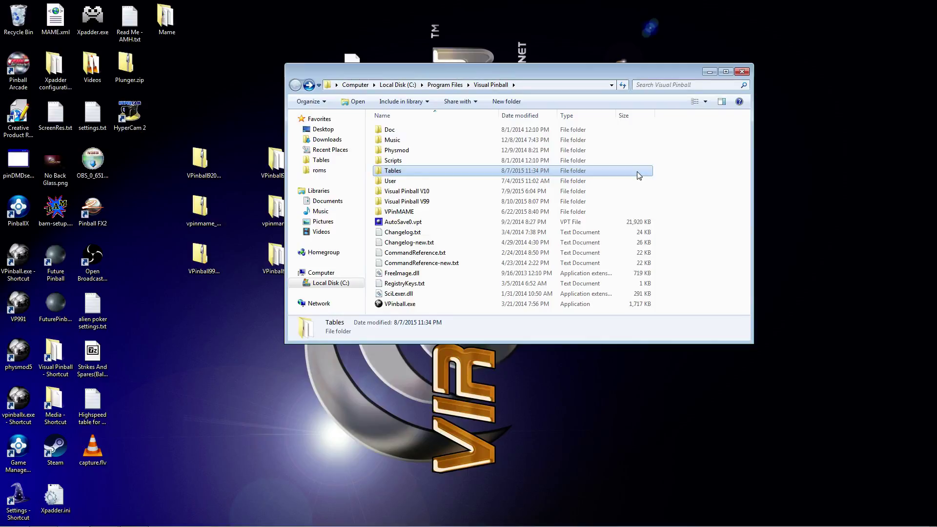
left_click(742, 72)
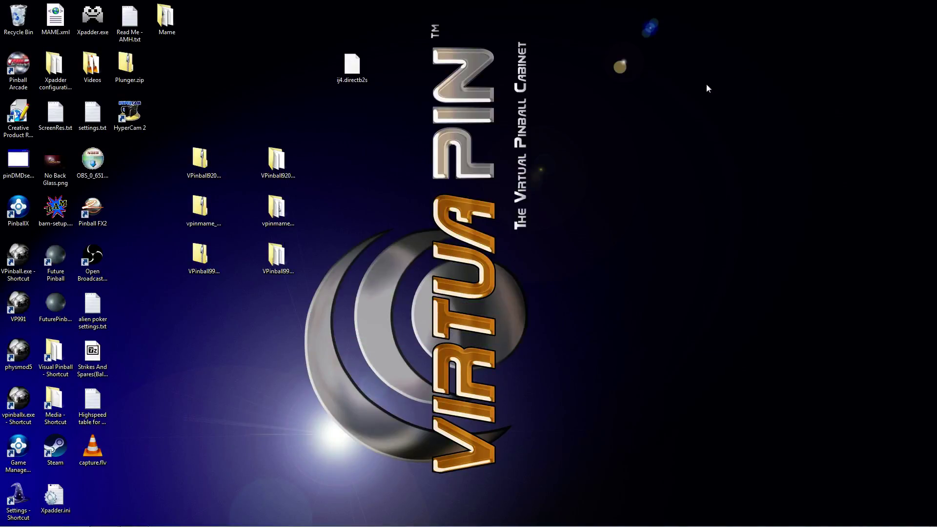